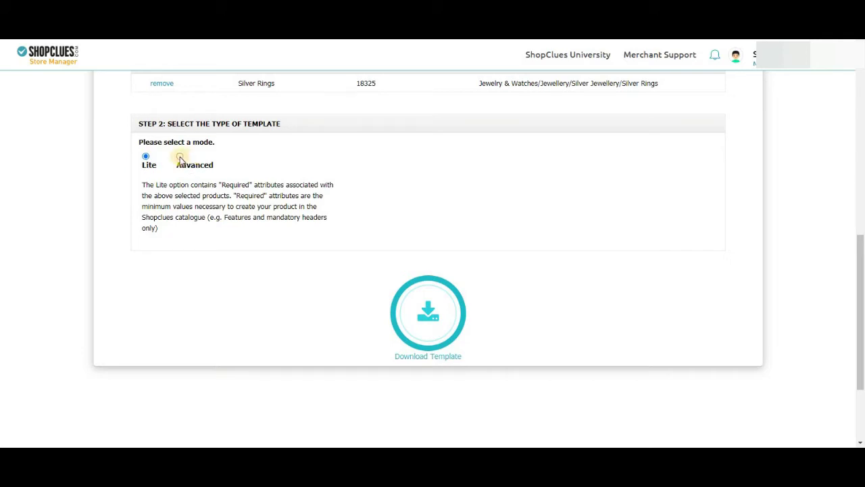
# - Download the Silver Rings template in Advanced mode and bring up the SilverRings (1) workbook in Excel
pyautogui.click(180, 157)
pyautogui.click(429, 313)
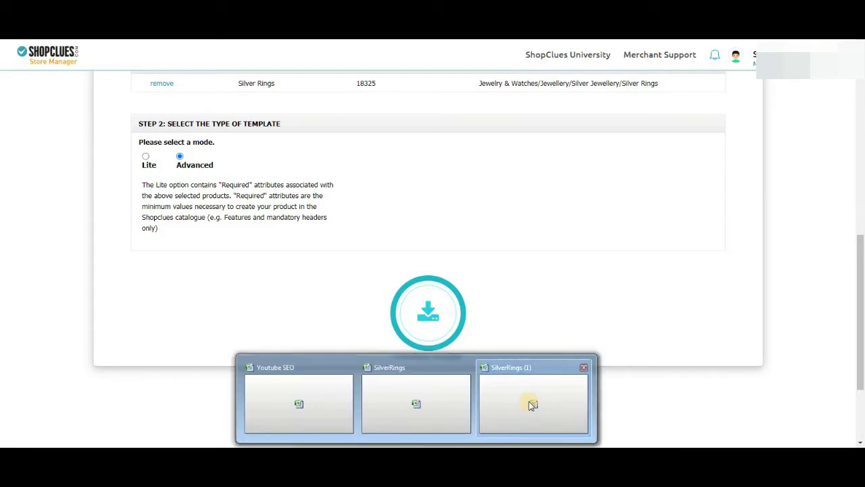
pyautogui.click(531, 404)
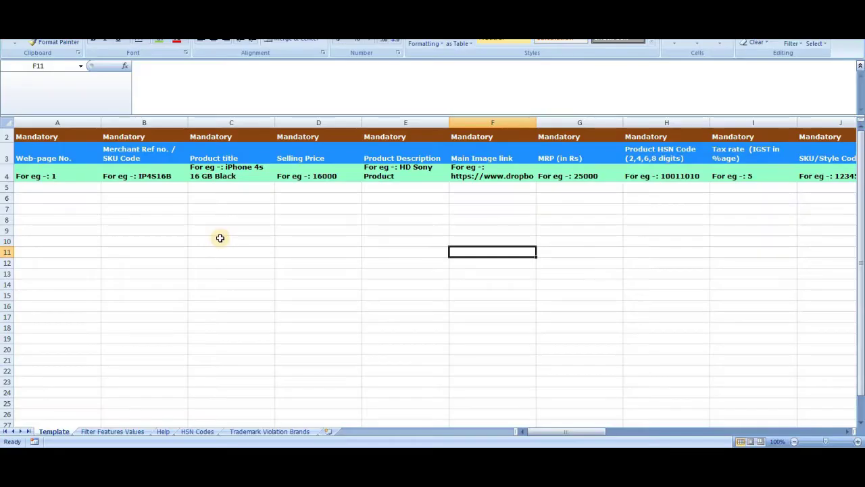
# - Look over the blank entry cells for Web-page No., SKU Code and Product title in row 5
pyautogui.click(68, 187)
pyautogui.click(144, 187)
pyautogui.click(215, 187)
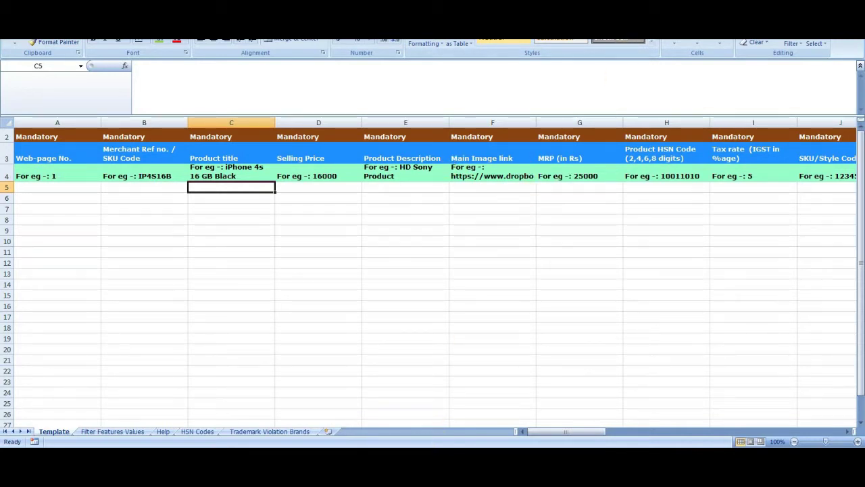
# - Switch to the SilverRings workbook and review the requirement labels above its first four columns
pyautogui.moveTo(417, 467)
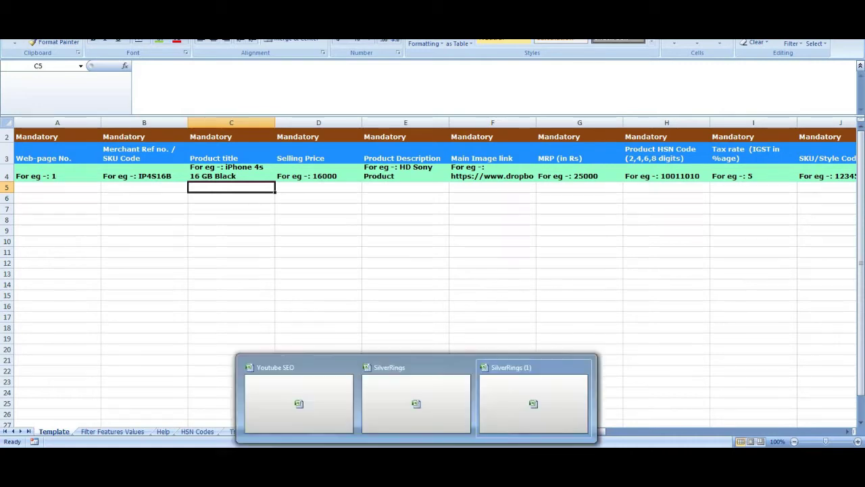
pyautogui.click(418, 386)
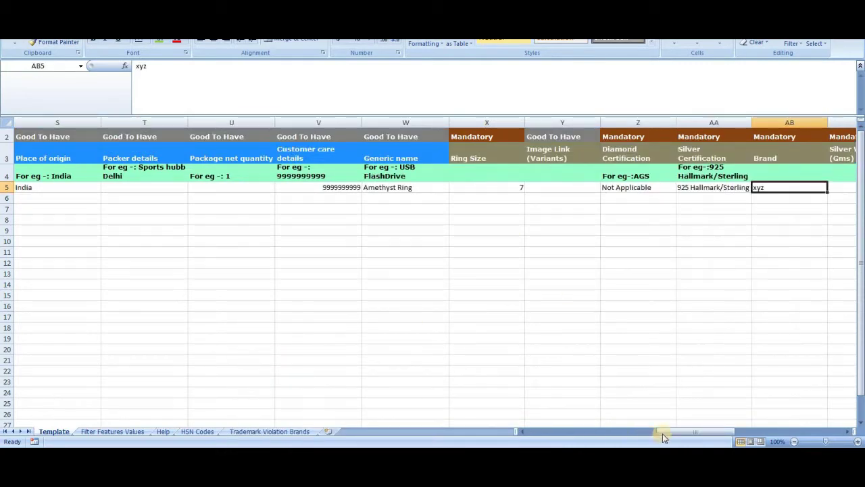
pyautogui.moveTo(666, 432); pyautogui.dragTo(521, 431)
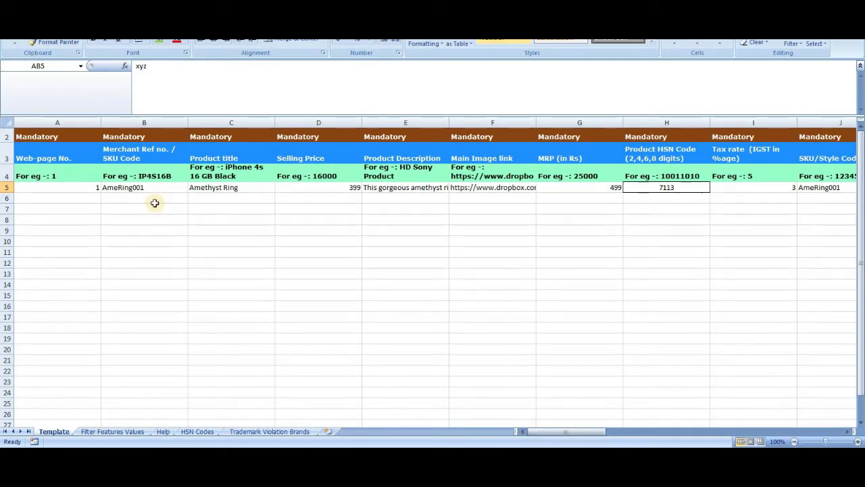
pyautogui.click(42, 138)
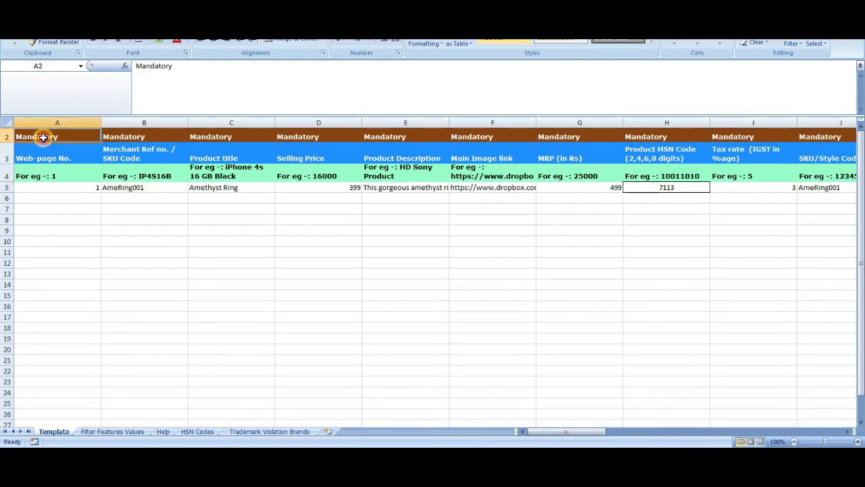
pyautogui.click(135, 136)
pyautogui.click(202, 137)
pyautogui.click(295, 135)
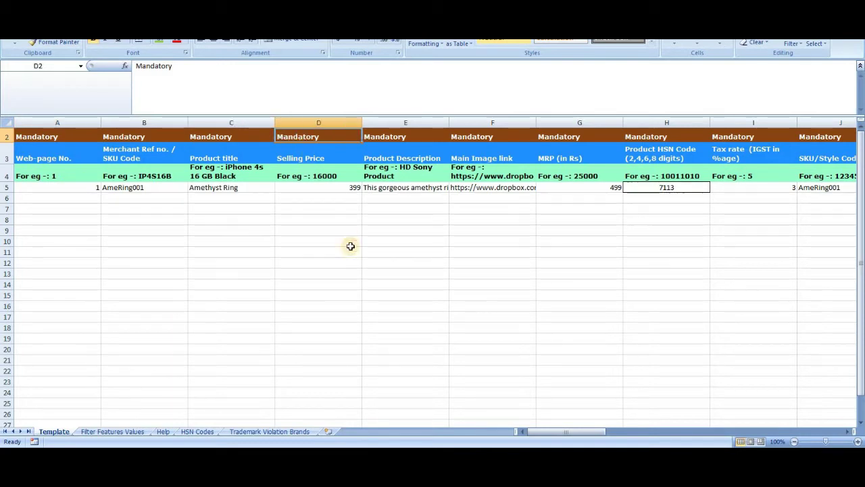
# - Examine the Web-page No. entry in row 5 and compare it with the example above it
pyautogui.press('Down')
pyautogui.press('Down')
pyautogui.press('Down')
pyautogui.press('Down')
pyautogui.press('Up')
pyautogui.press('Left')
pyautogui.press('Left')
pyautogui.press('Left')
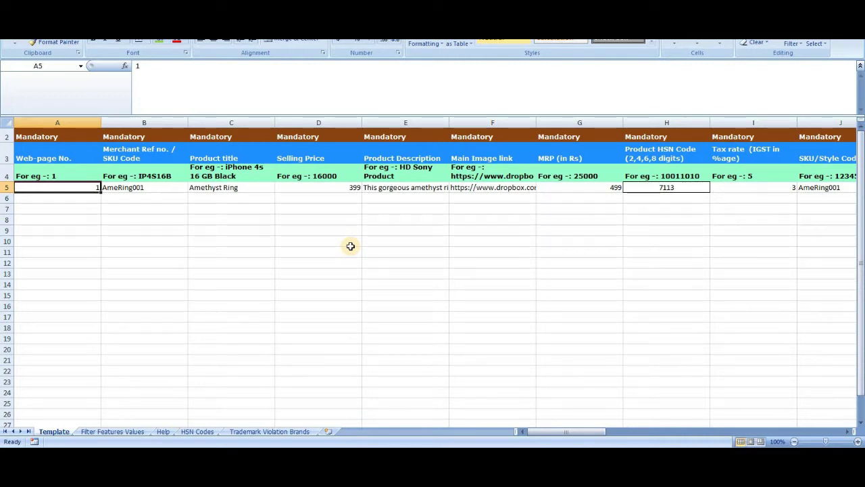
pyautogui.click(423, 169)
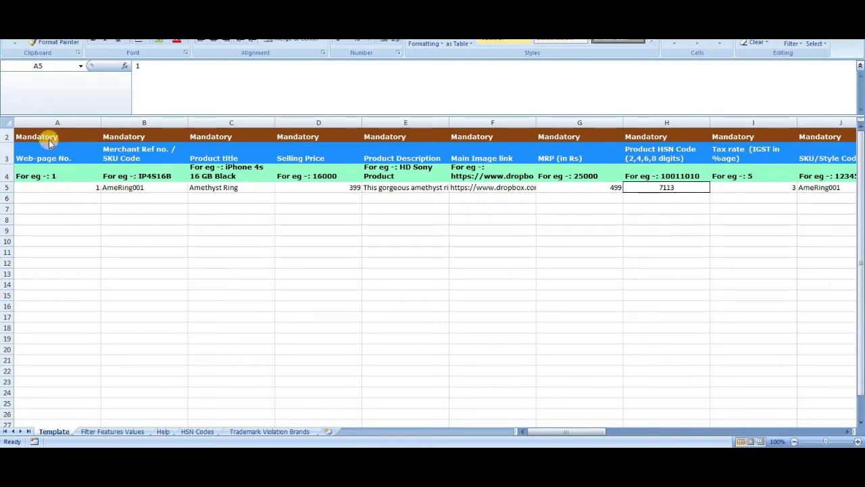
pyautogui.click(73, 188)
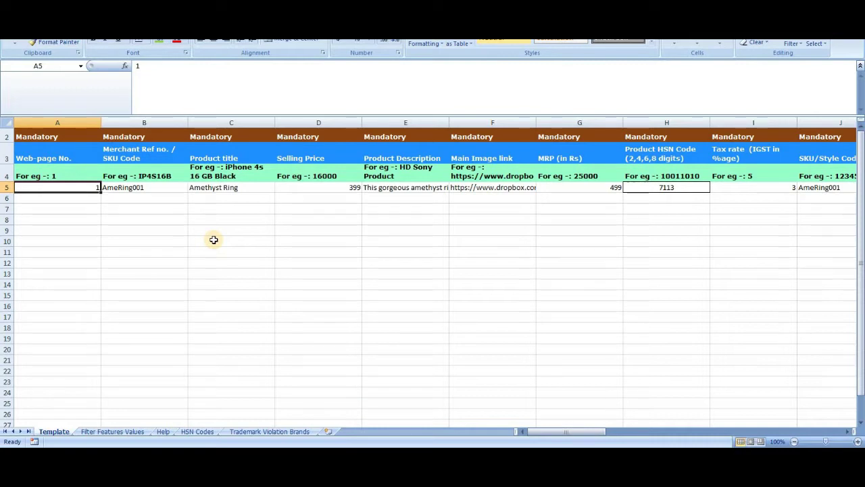
pyautogui.press('Up')
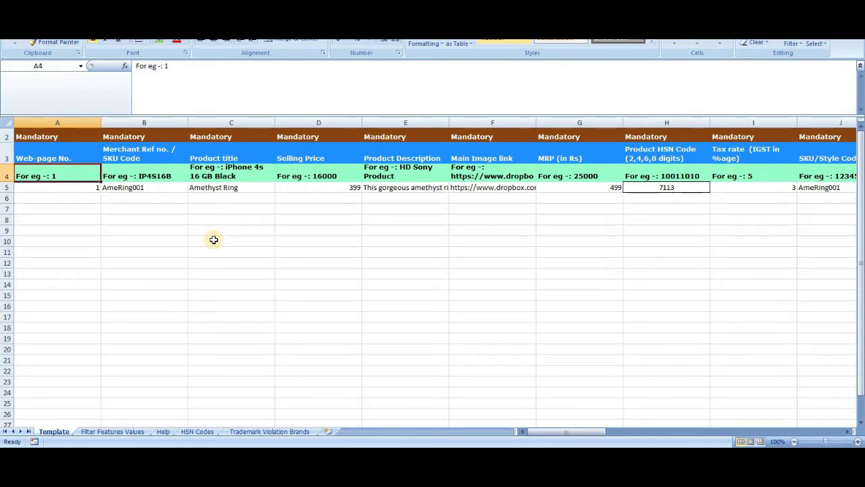
pyautogui.press('Down')
pyautogui.press('Up')
pyautogui.press('Down')
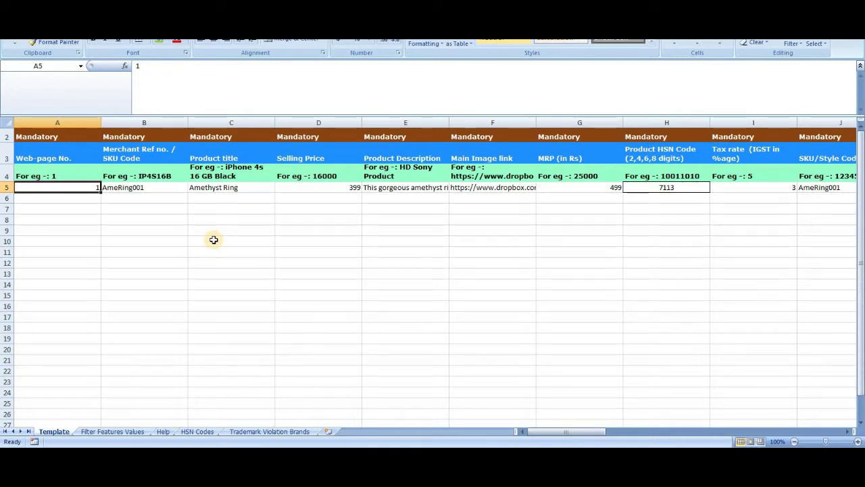
# - Review the sample product's row 5 entries one by one, from the SKU Code to the Product HSN Code
pyautogui.press('Right')
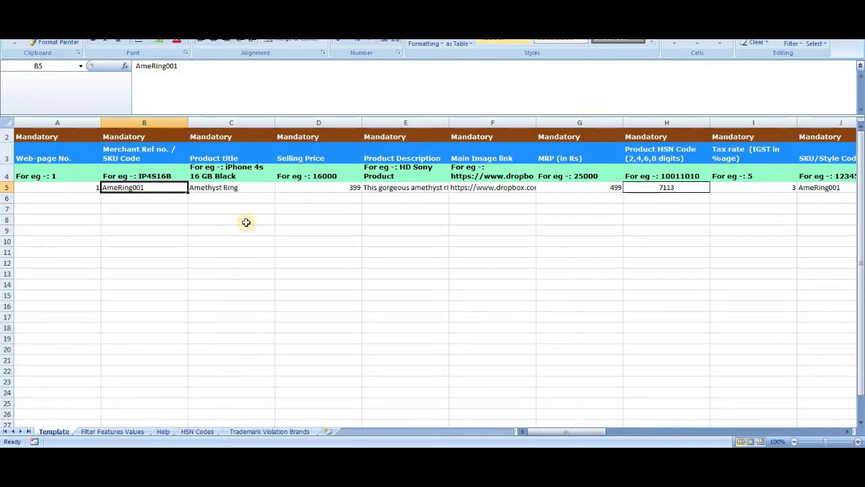
pyautogui.press('Right')
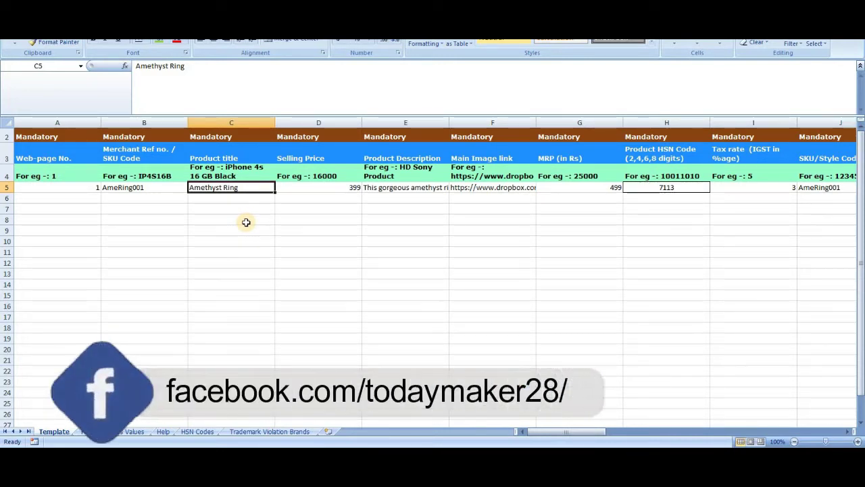
pyautogui.press('Right')
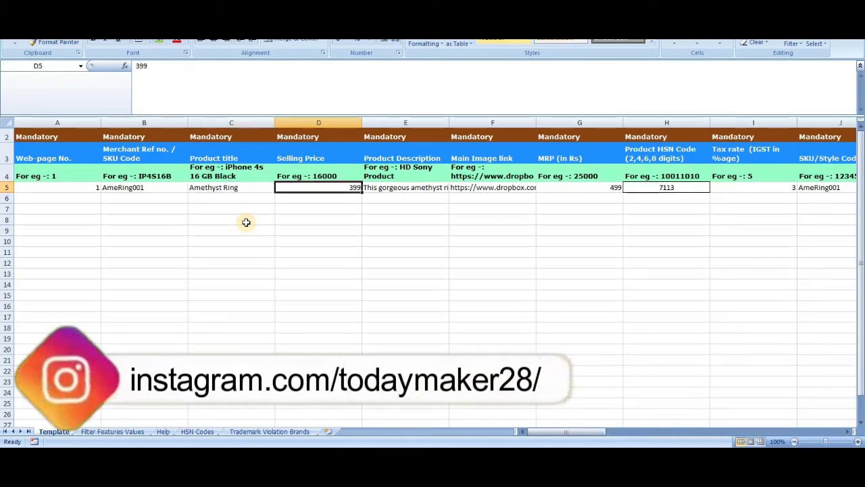
pyautogui.press('Right')
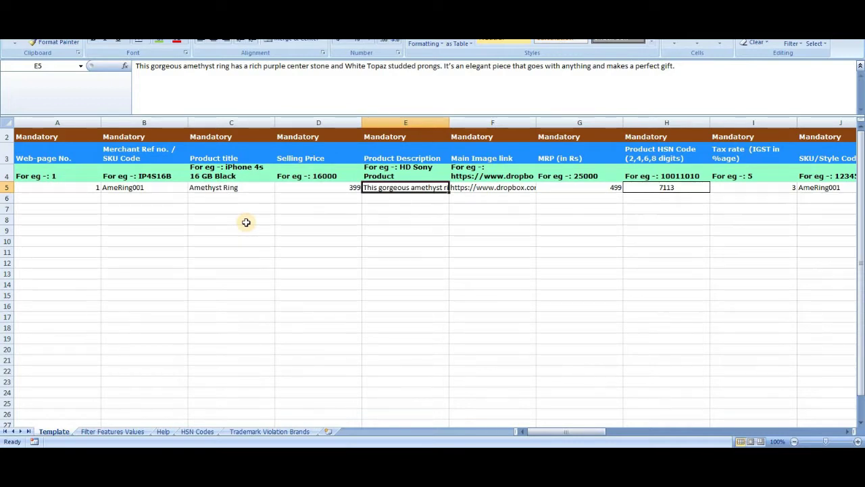
pyautogui.press('Right')
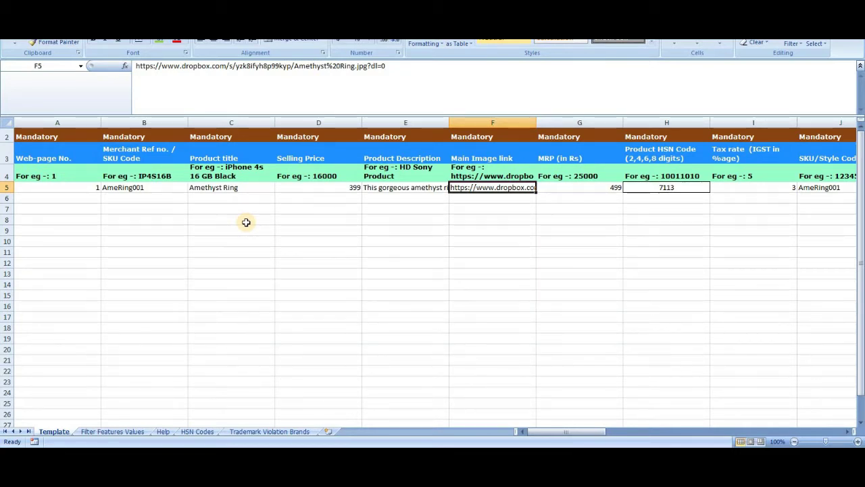
pyautogui.press('Right')
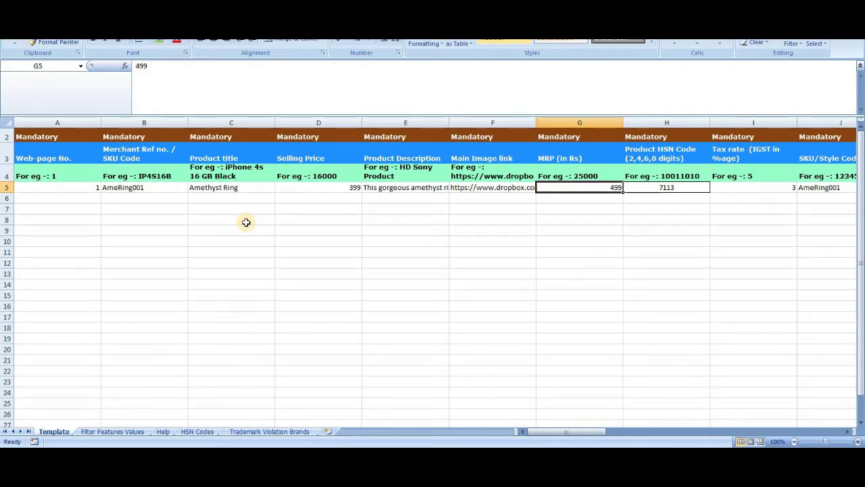
pyautogui.press('Right')
pyautogui.press('Down')
pyautogui.press('Up')
pyautogui.press('Up')
pyautogui.press('Down')
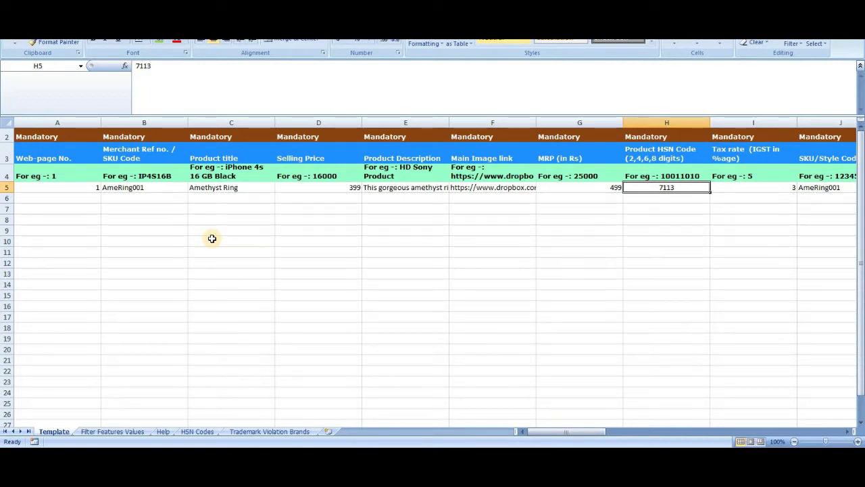
# - Search the HSN Codes sheet for "silver", going on to the second match, and close the search
pyautogui.click(198, 432)
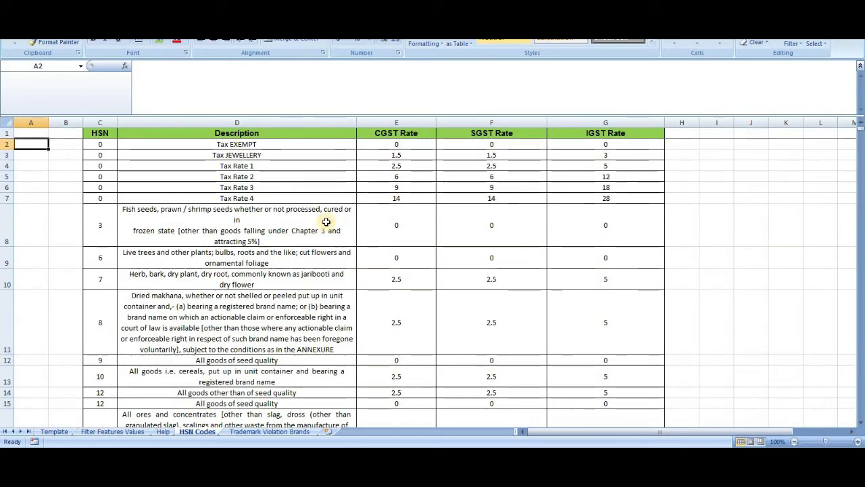
pyautogui.scroll(-2, 339, 203)
pyautogui.scroll(2, 339, 204)
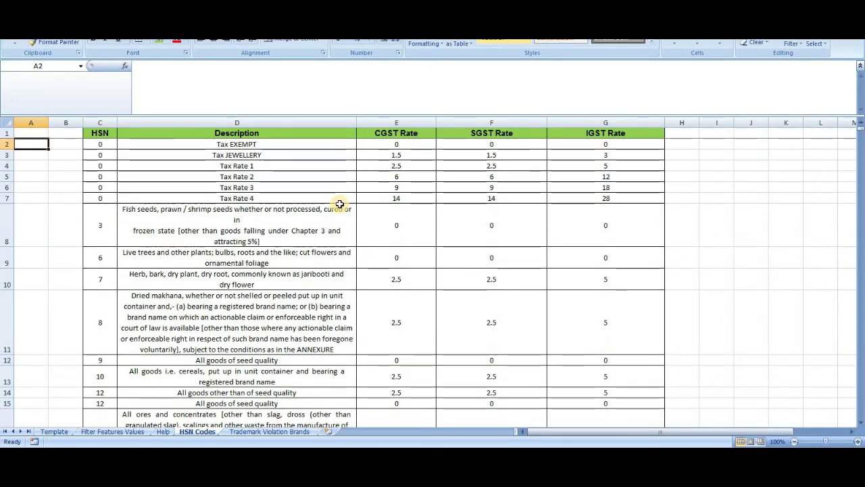
pyautogui.hotkey('ctrl', 'f')
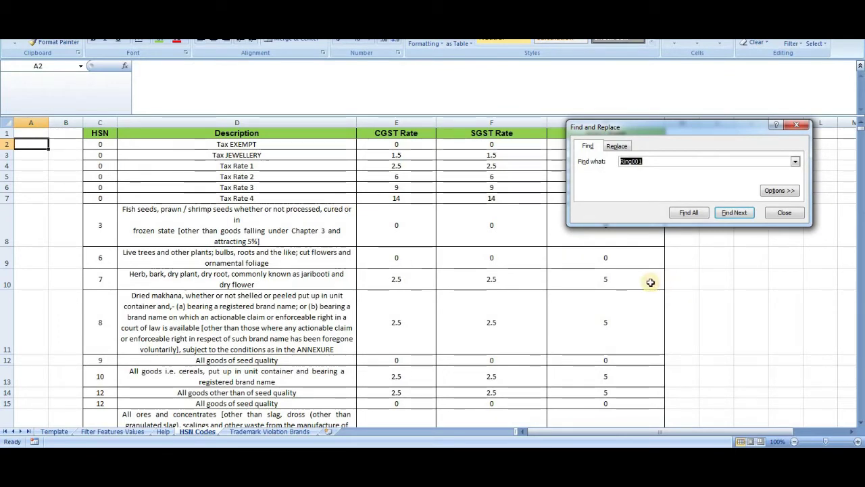
pyautogui.write('silver')
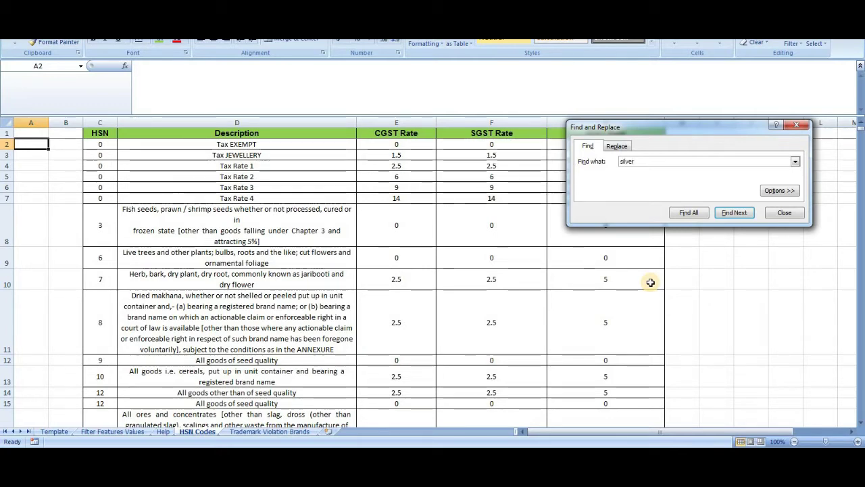
pyautogui.click(736, 213)
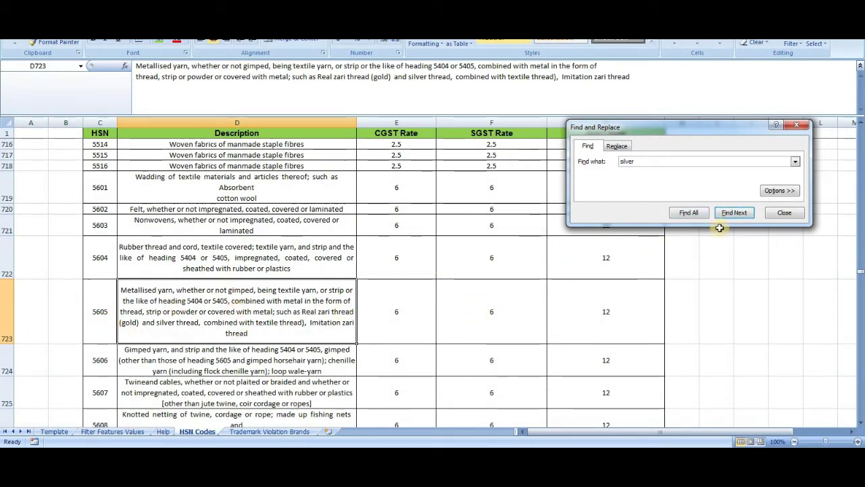
pyautogui.click(735, 213)
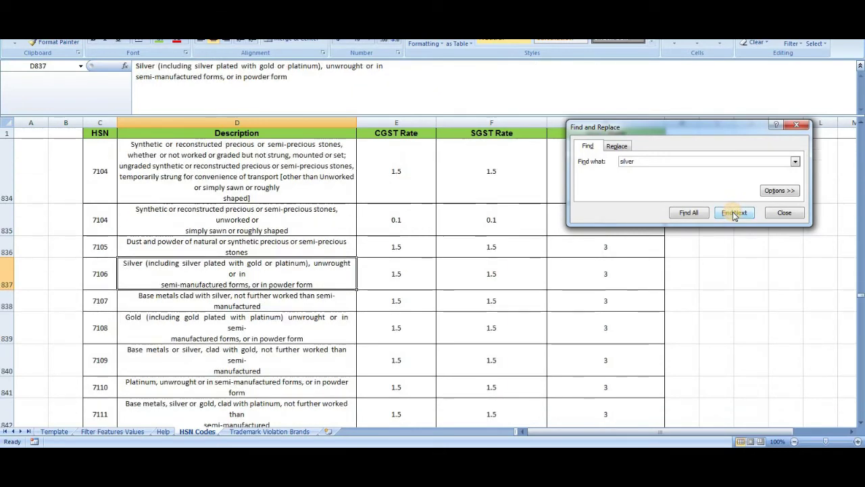
pyautogui.click(192, 269)
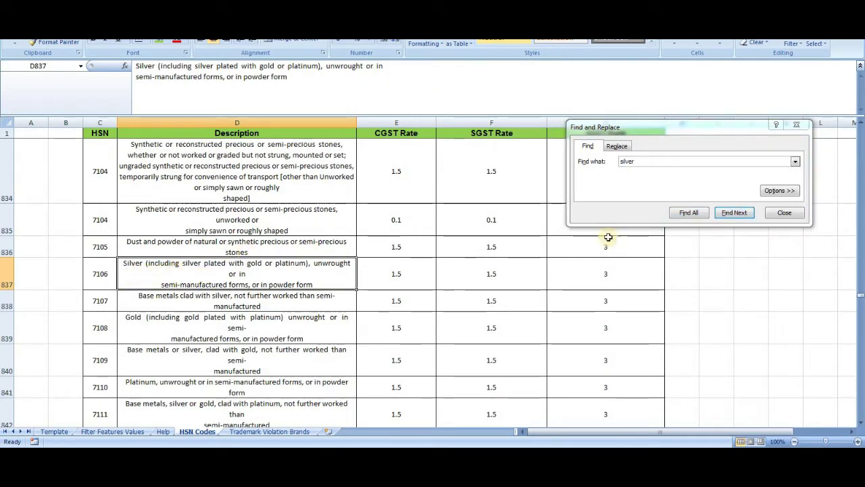
pyautogui.press('Escape')
# - Highlight the descriptions of HSN codes 7106 through 7113 with a light green fill
pyautogui.moveTo(166, 278); pyautogui.dragTo(156, 399)
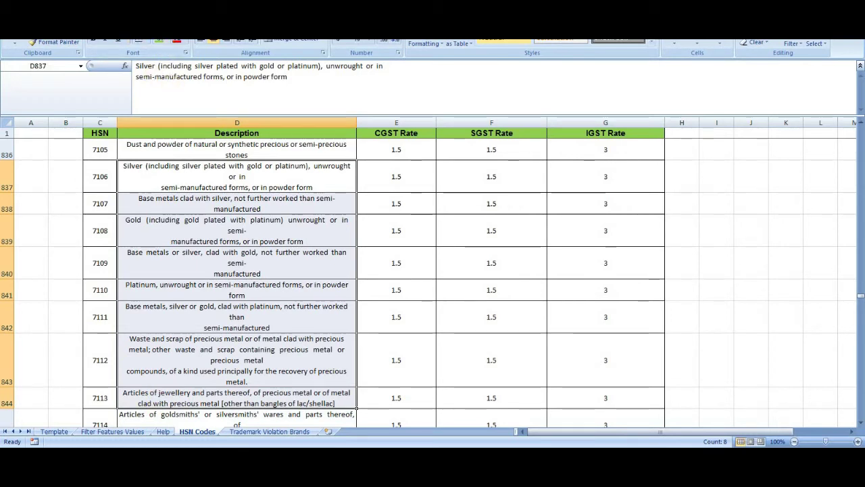
pyautogui.click(167, 43)
pyautogui.click(195, 116)
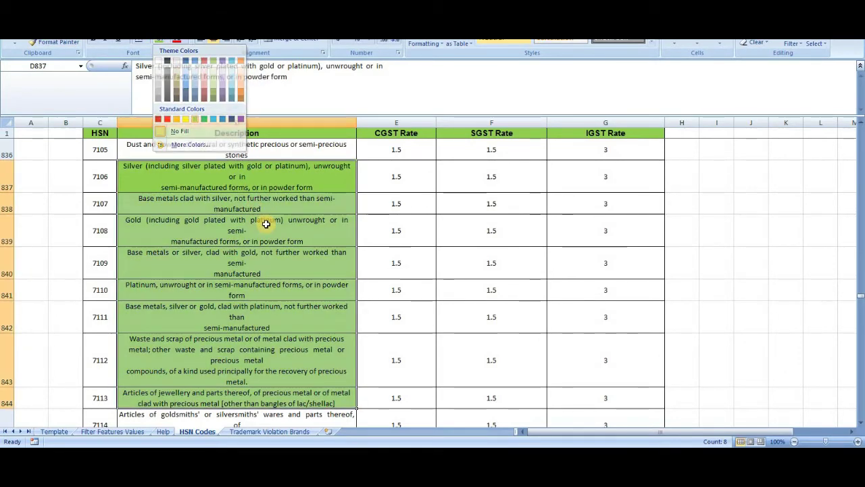
pyautogui.click(225, 179)
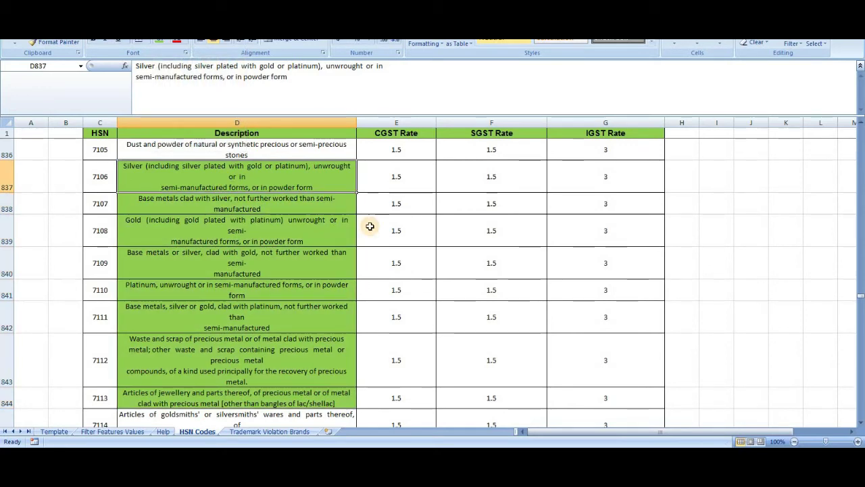
# - Check the description and code cells of HSN code 7113 for jewellery articles, and return to the Template sheet
pyautogui.press('Down')
pyautogui.press('Up')
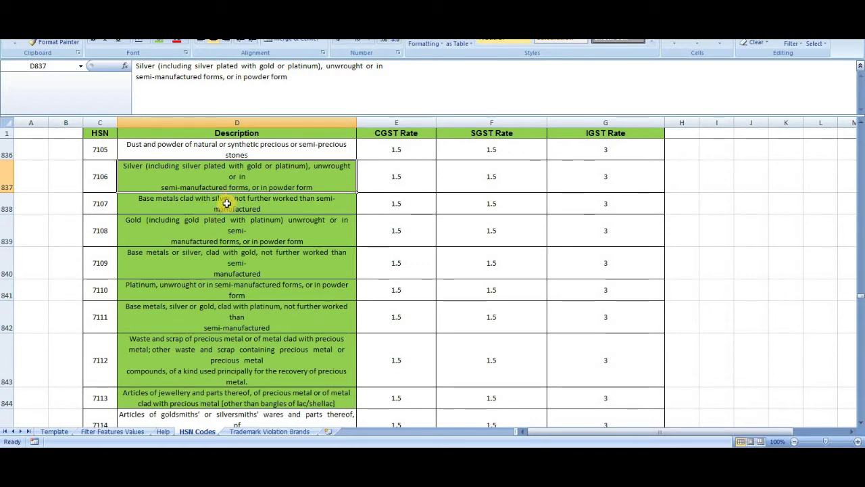
pyautogui.click(139, 398)
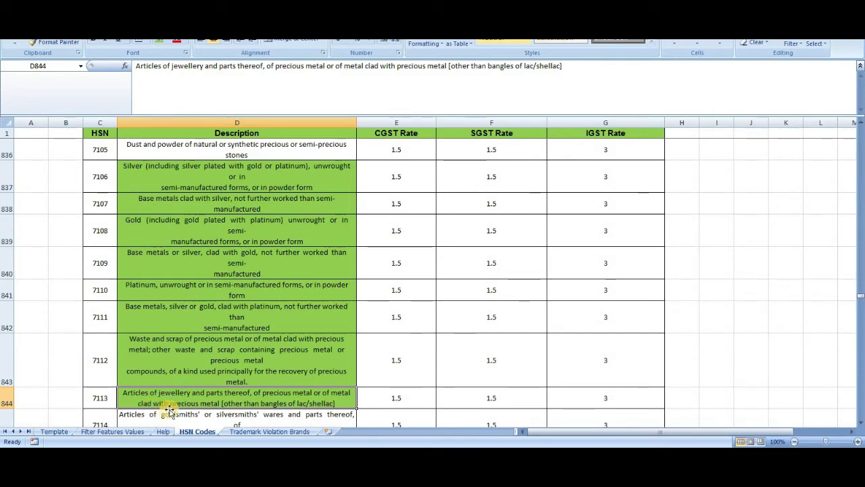
pyautogui.scroll(-2, 303, 327)
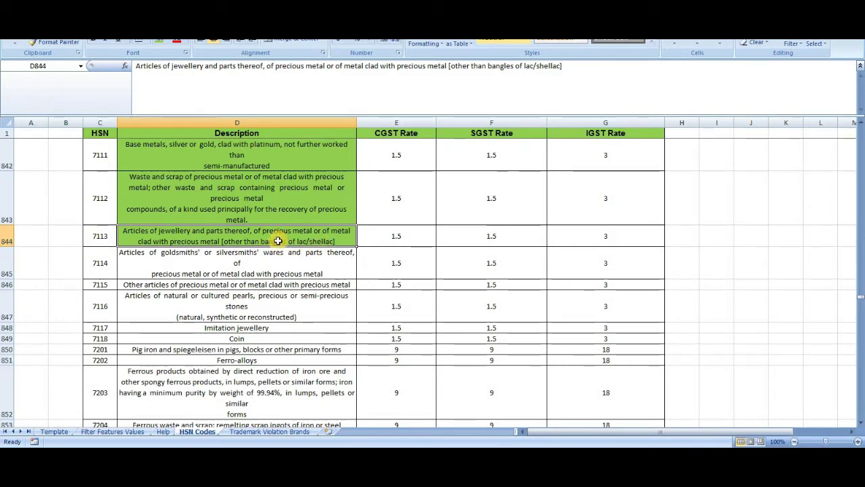
pyautogui.click(101, 240)
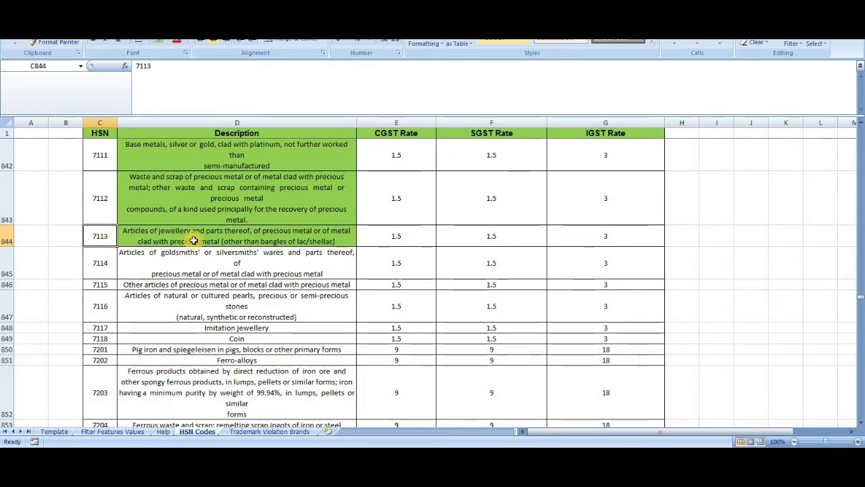
pyautogui.click(55, 431)
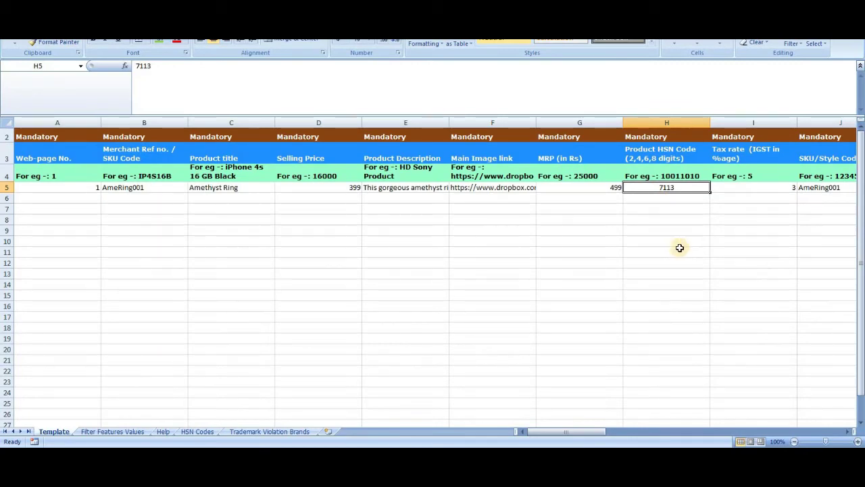
# - Check the sample product's tax rate against the IGST rate of HSN code 7113 in the HSN Codes sheet, and return to the Template sheet
pyautogui.press('Tab')
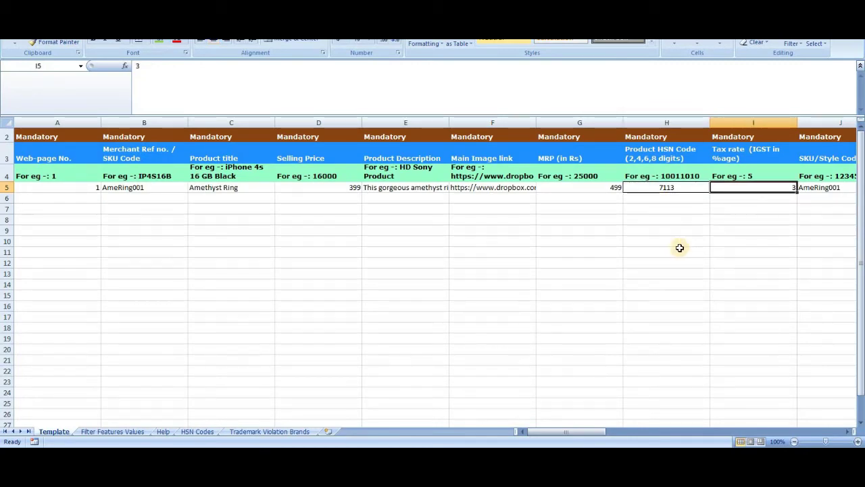
pyautogui.click(196, 431)
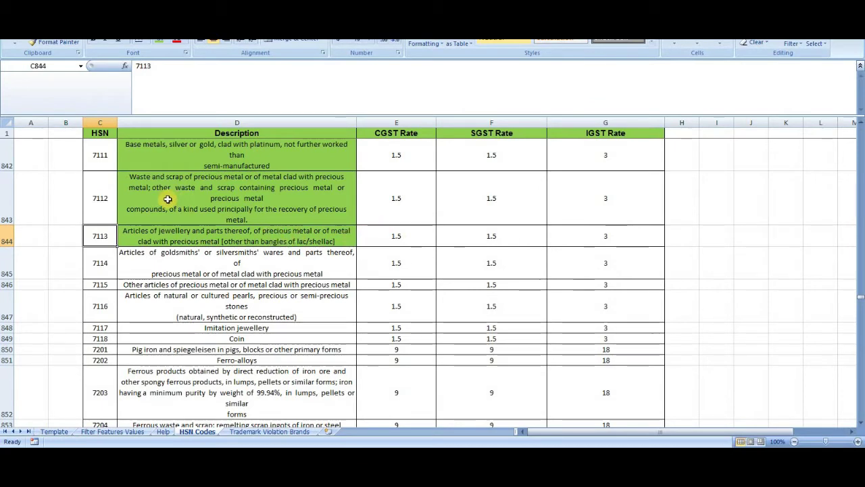
pyautogui.click(141, 229)
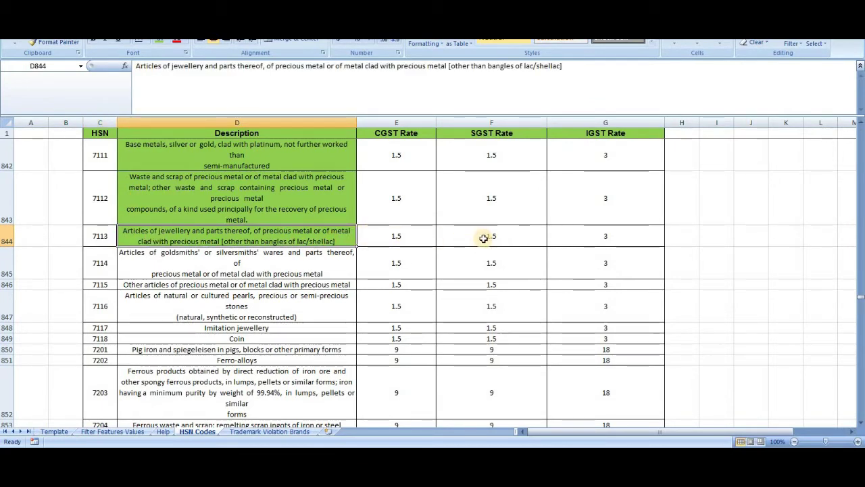
pyautogui.click(611, 236)
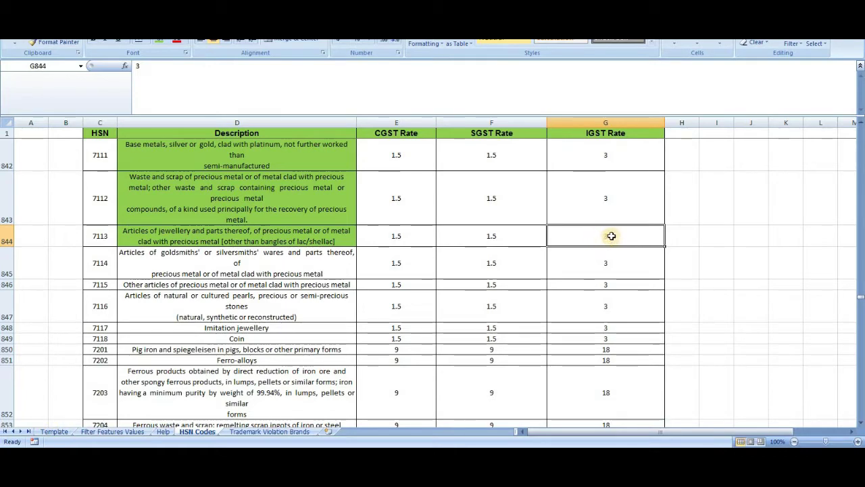
pyautogui.click(56, 431)
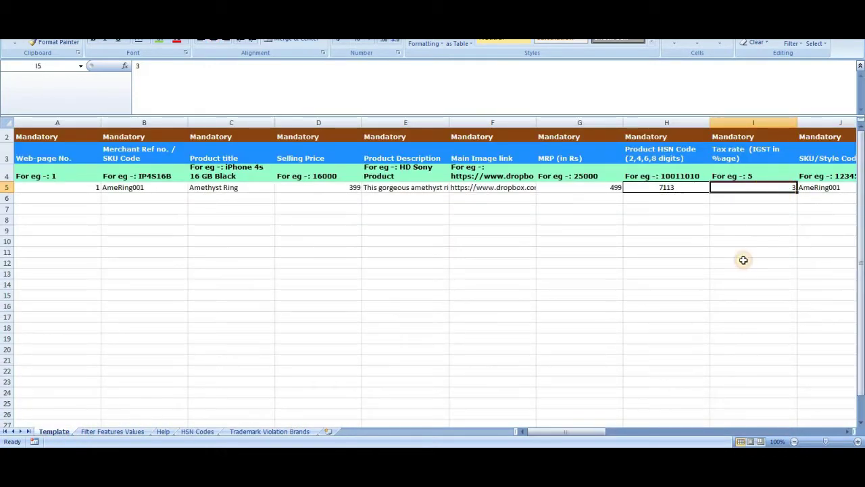
# - Review the sample product's Tax rate and SKU/Style Code entries in row 5 at a larger zoom
pyautogui.keyDown('ctrl'); pyautogui.scroll(1, 721, 258); pyautogui.keyUp('ctrl')
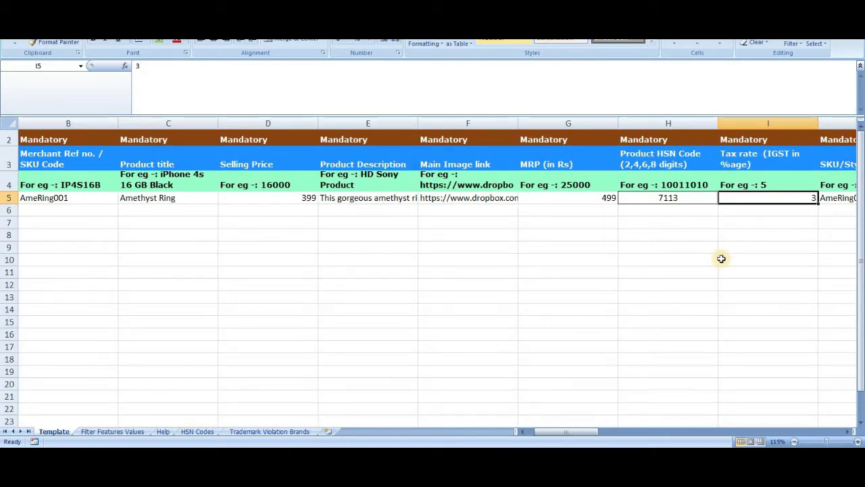
pyautogui.keyDown('ctrl'); pyautogui.scroll(1, 721, 258); pyautogui.keyUp('ctrl')
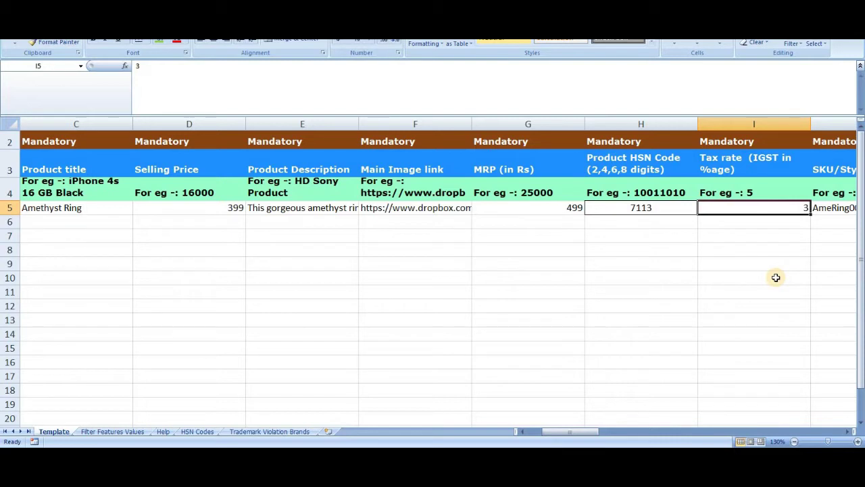
pyautogui.press('Right')
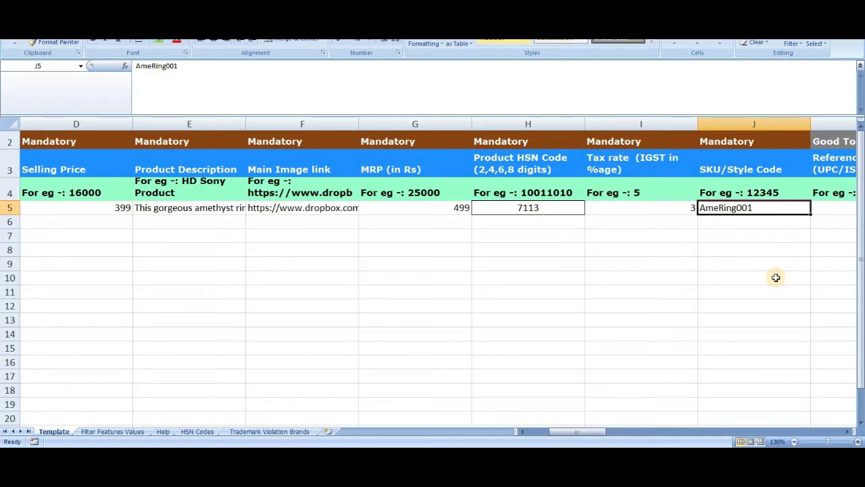
pyautogui.press('Right')
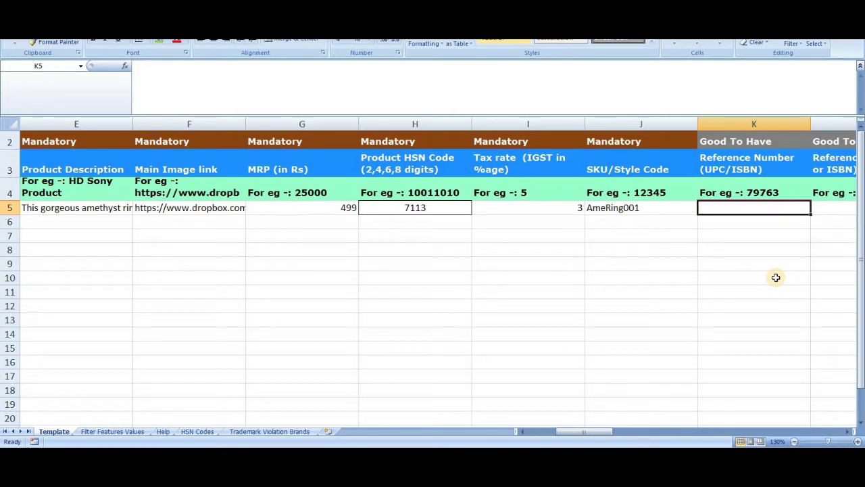
# - Compare the Mandatory label above SKU/Style Code with the Good To Have labels from Reference Number through Additional Image-3 Link
pyautogui.press('Left')
pyautogui.press('Up')
pyautogui.press('Up')
pyautogui.press('Up')
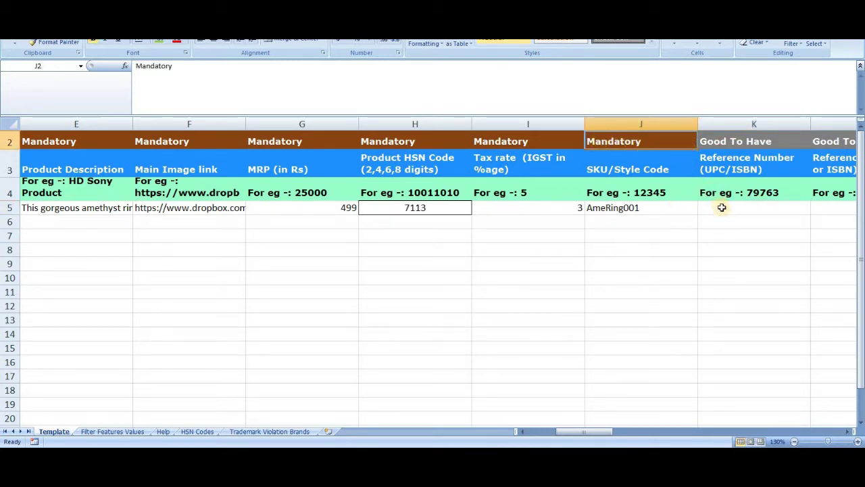
pyautogui.click(721, 142)
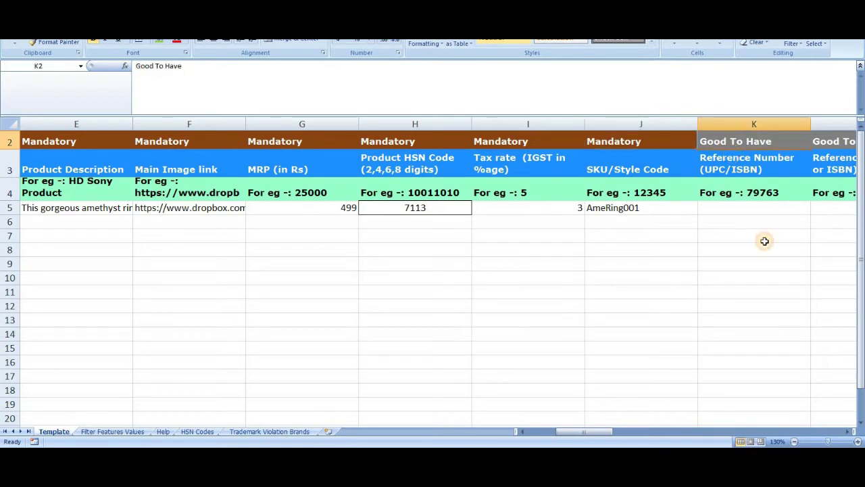
pyautogui.press('Right')
pyautogui.press('Right')
pyautogui.press('Right')
pyautogui.press('Right')
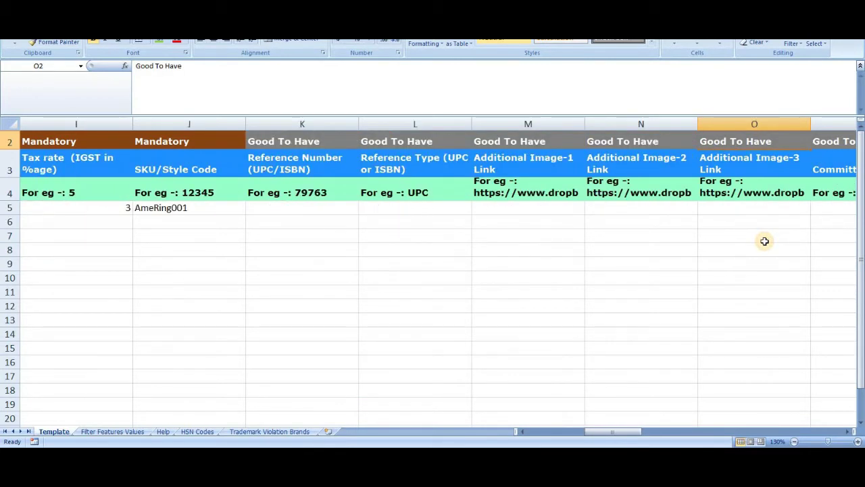
pyautogui.press('Left')
pyautogui.press('Left')
pyautogui.press('Left')
pyautogui.press('Left')
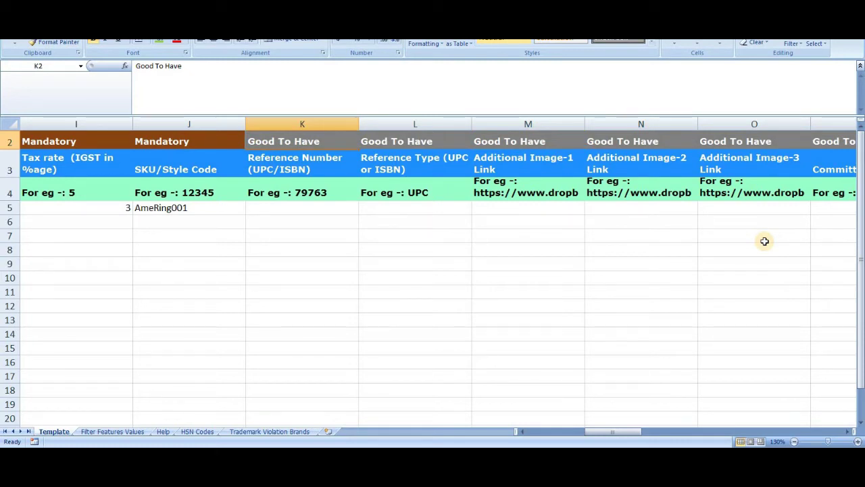
# - Examine the Reference Number and Reference Type cells of the sample product in row 5, along with the example above
pyautogui.press('Down')
pyautogui.press('Down')
pyautogui.press('Down')
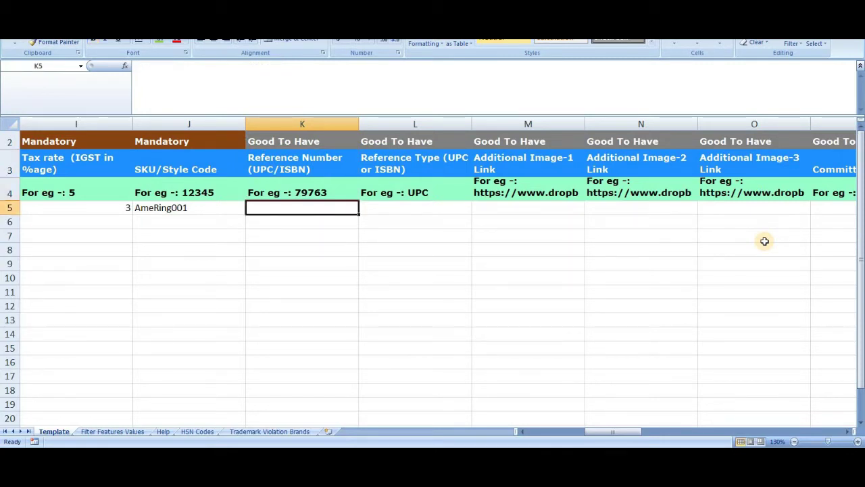
pyautogui.press('Right')
pyautogui.press('Up')
pyautogui.press('Down')
pyautogui.press('Left')
pyautogui.press('Right')
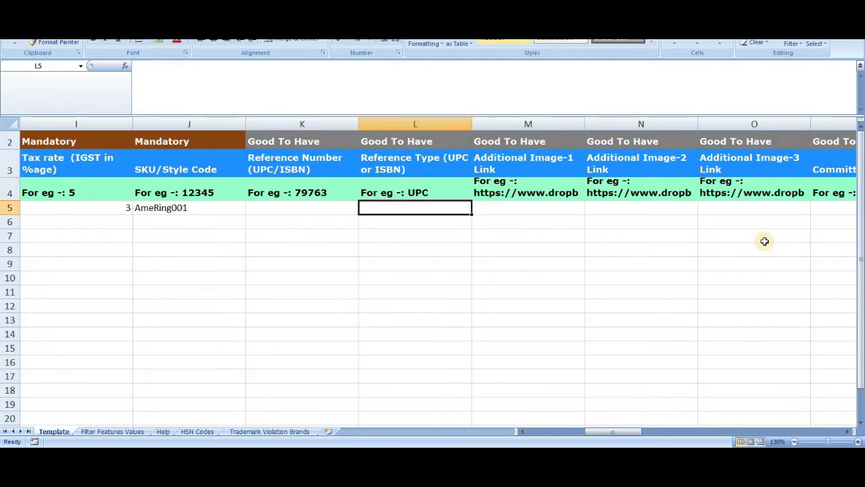
# - Examine the sample product's Main Image link and its three Additional Image Link cells in row 5
pyautogui.press('Right')
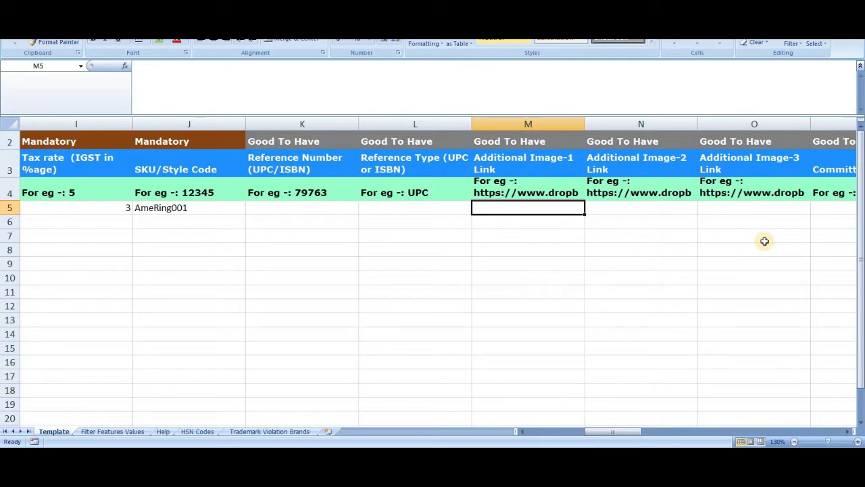
pyautogui.moveTo(610, 429); pyautogui.dragTo(494, 361)
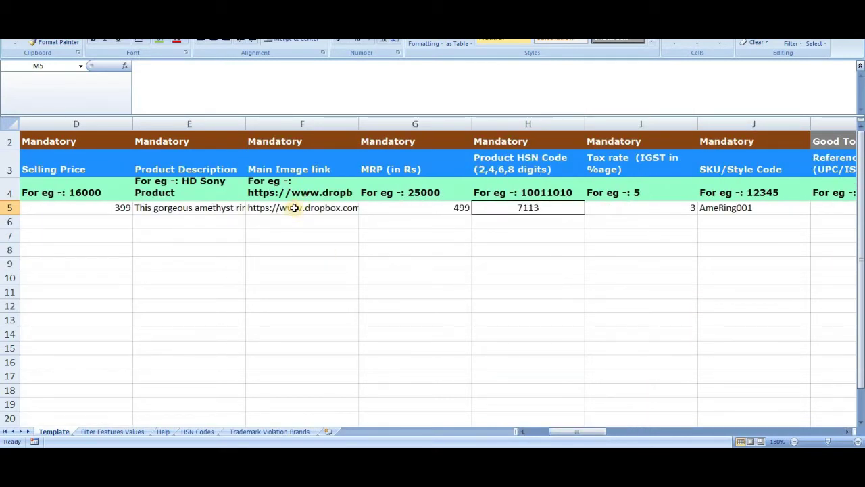
pyautogui.click(295, 208)
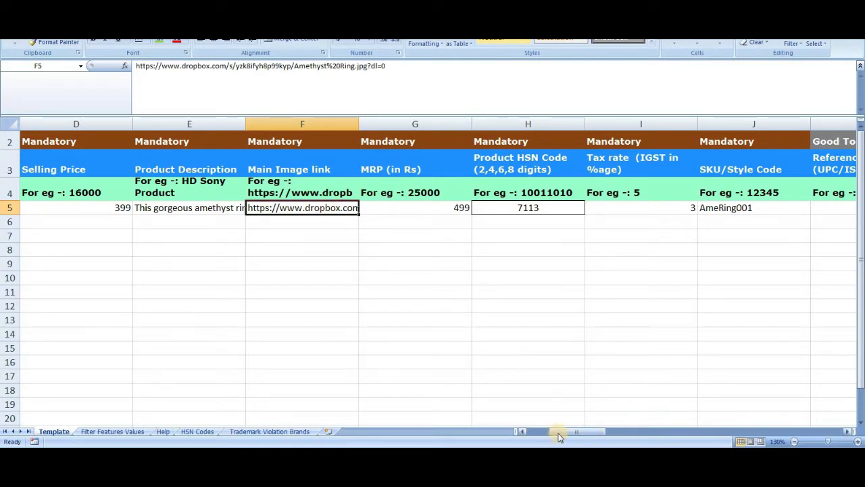
pyautogui.moveTo(559, 435); pyautogui.dragTo(610, 438)
pyautogui.click(416, 208)
pyautogui.click(508, 208)
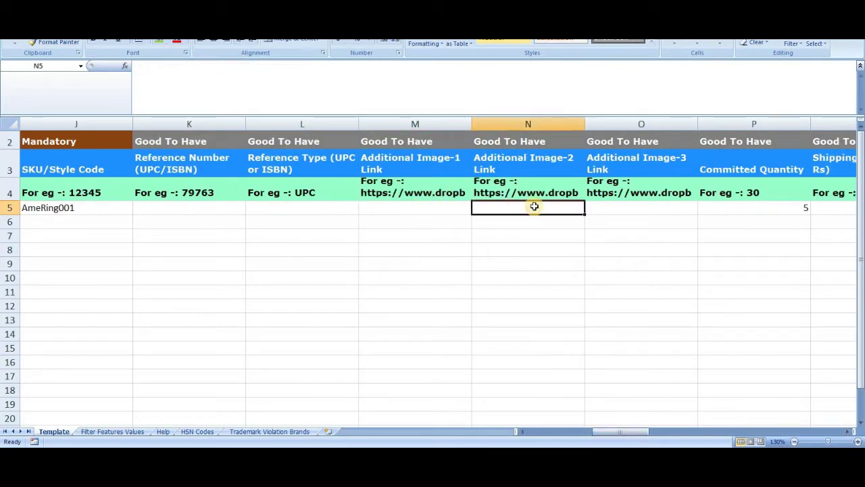
pyautogui.click(630, 207)
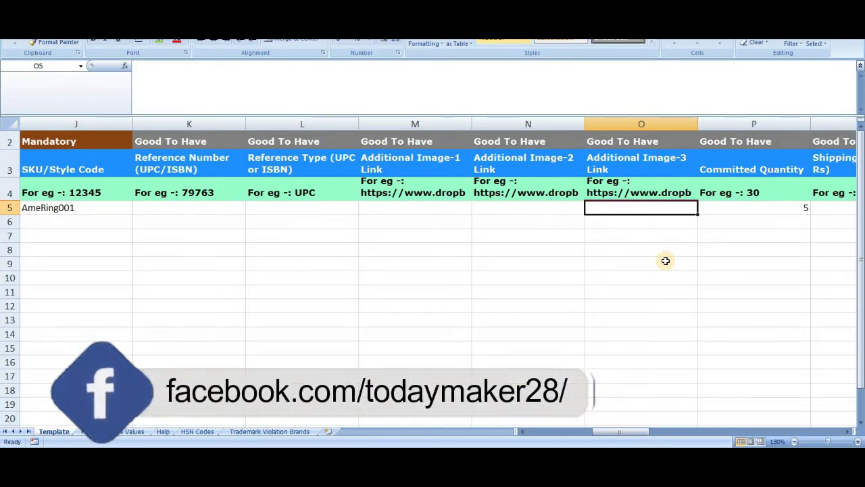
# - Review the Committed Quantity and Shipping Freight cells of the sample product in row 5
pyautogui.press('Right')
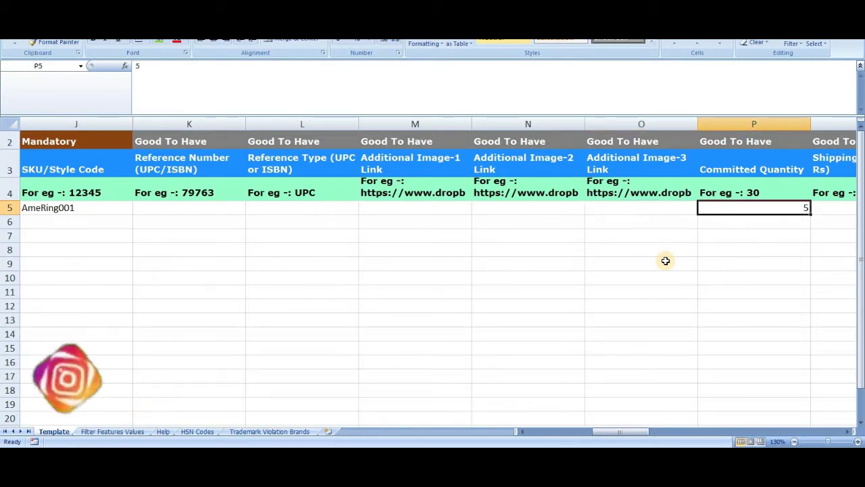
pyautogui.press('Right')
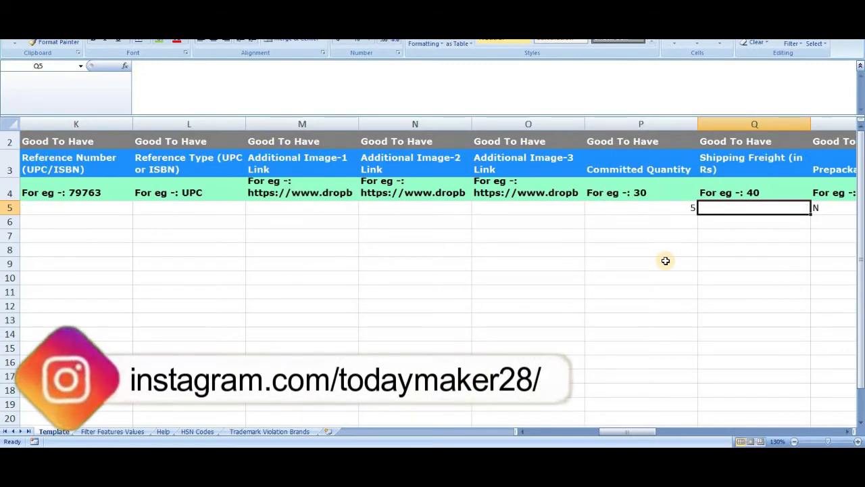
pyautogui.press('Left')
pyautogui.press('Up')
pyautogui.press('Down')
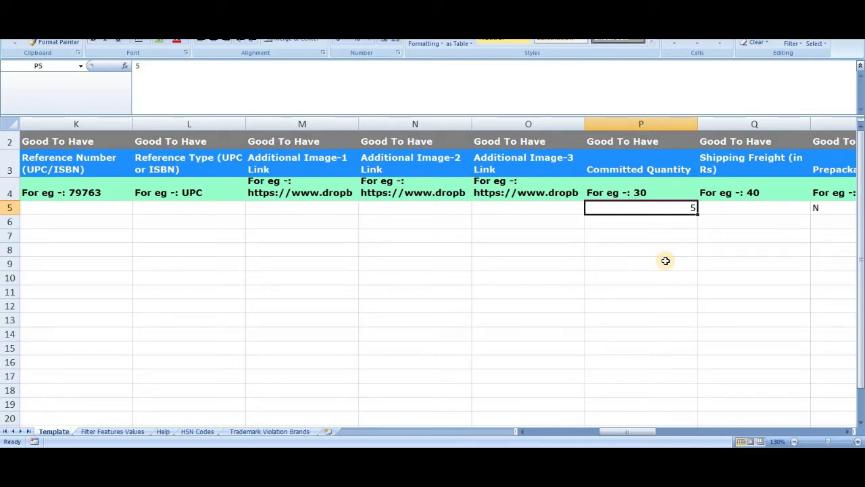
pyautogui.press('Tab')
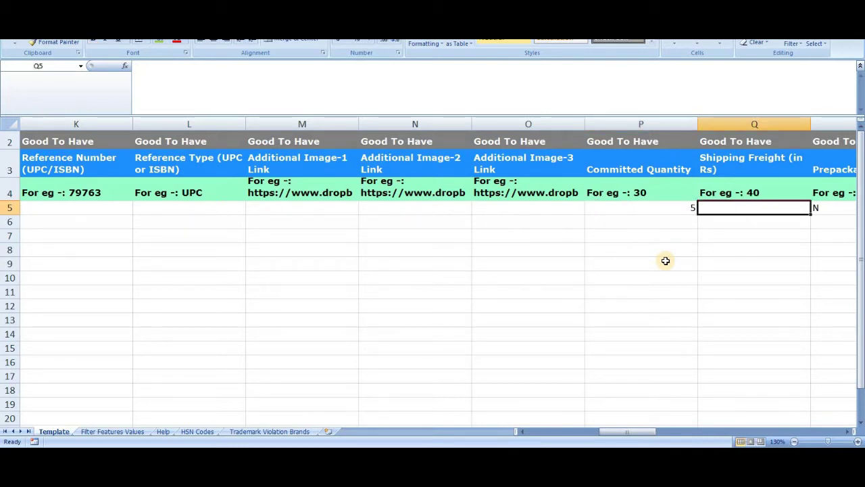
pyautogui.press('Tab')
pyautogui.hotkey('shift', 'Tab')
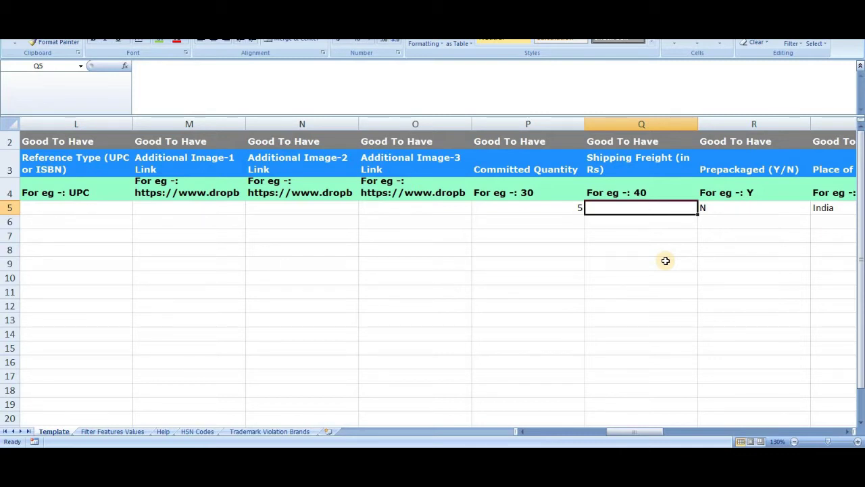
# - Review the sample product's Prepackaged, Place of origin and Packer details cells in row 5
pyautogui.press('Tab')
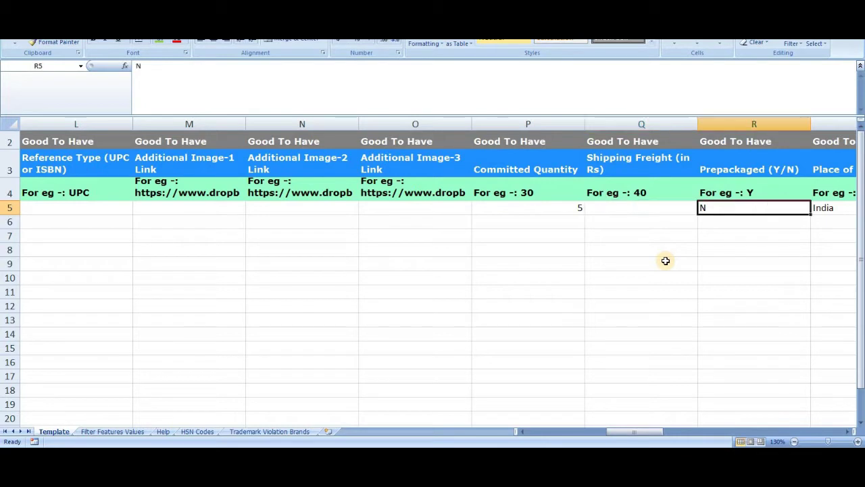
pyautogui.press('Tab')
pyautogui.press('Left')
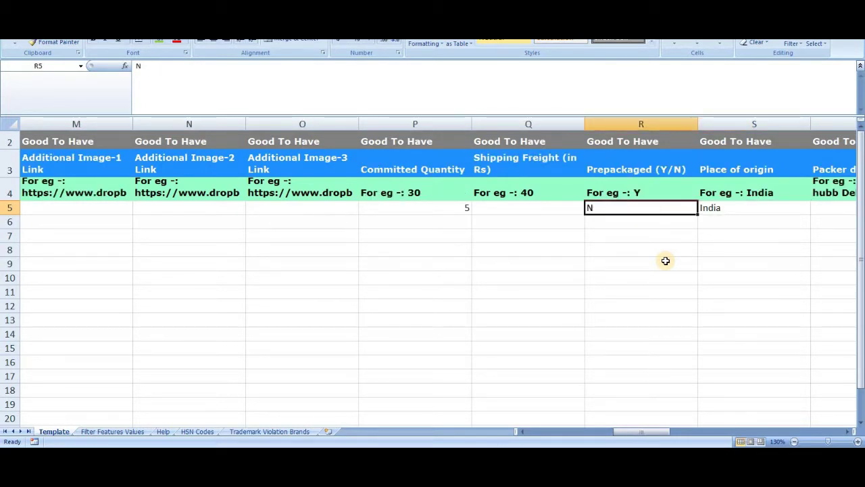
pyautogui.press('Return')
pyautogui.press('Up')
pyautogui.press('Right')
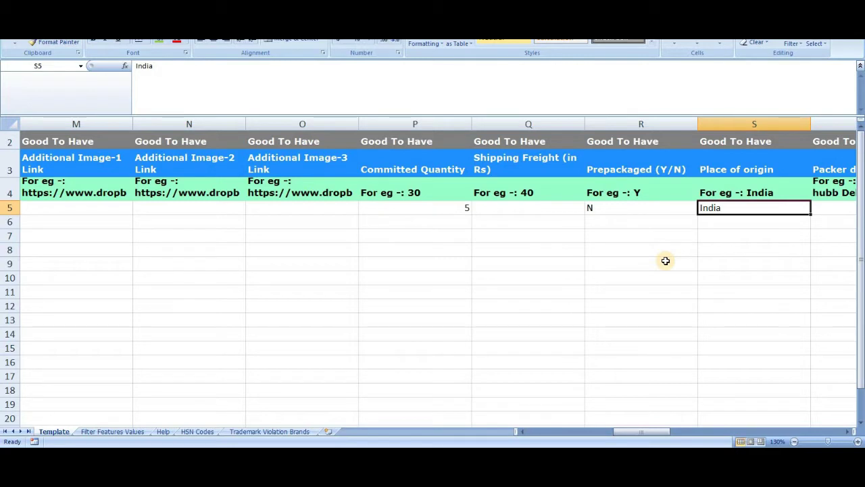
pyautogui.press('Right')
pyautogui.press('Left')
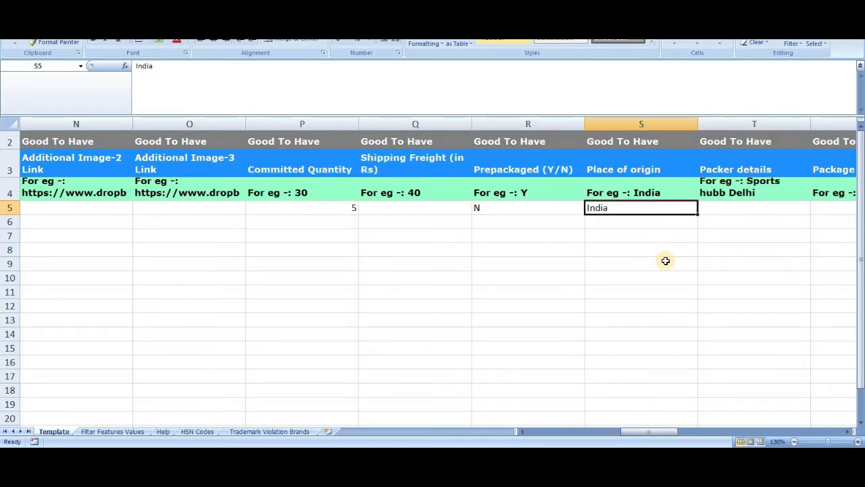
pyautogui.press('Right')
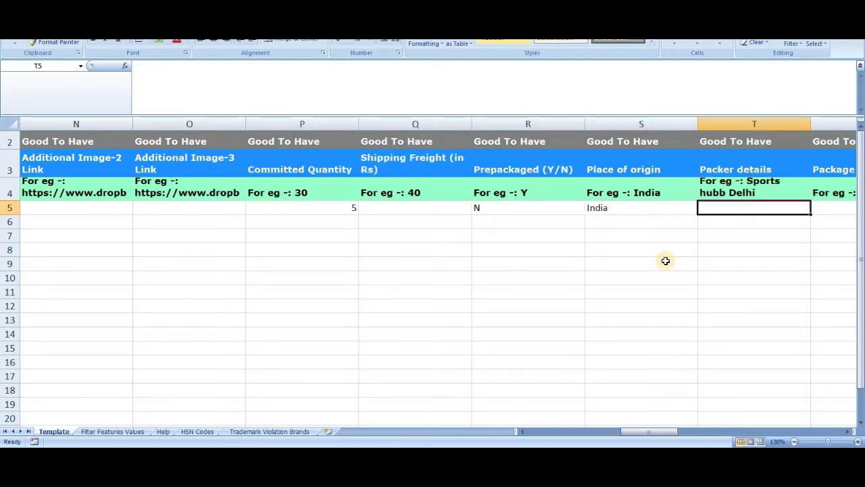
pyautogui.press('Right')
pyautogui.press('Left')
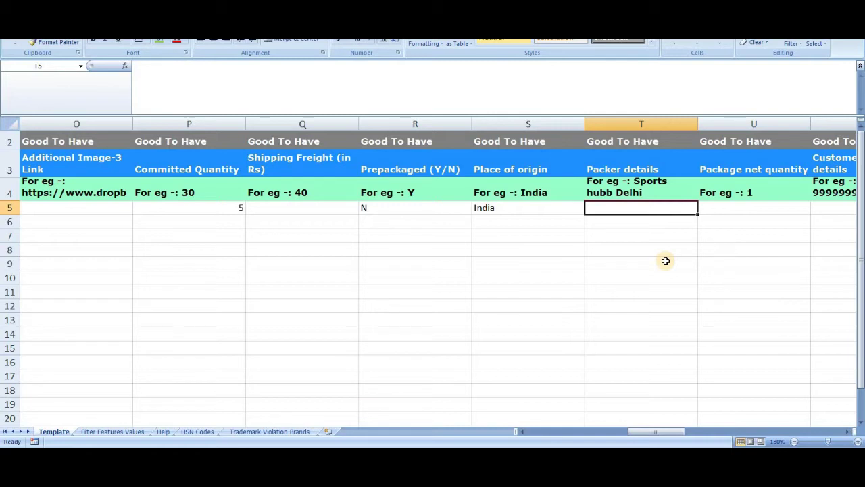
# - Set the sample product's Package net quantity to 1 in row 5, and check its Customer care details and Generic name
pyautogui.press('Tab')
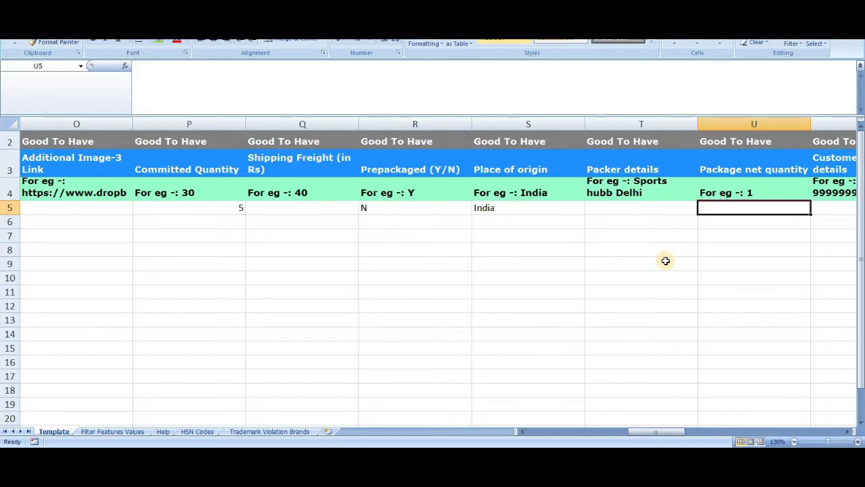
pyautogui.write('1')
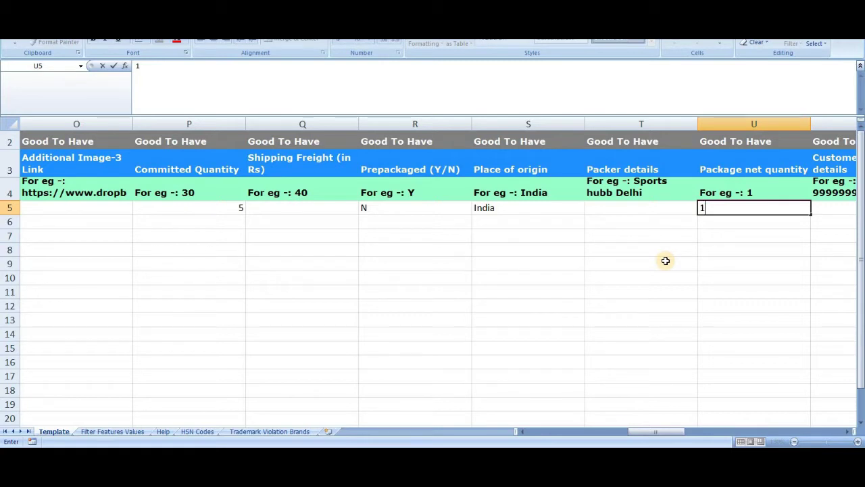
pyautogui.press('Tab')
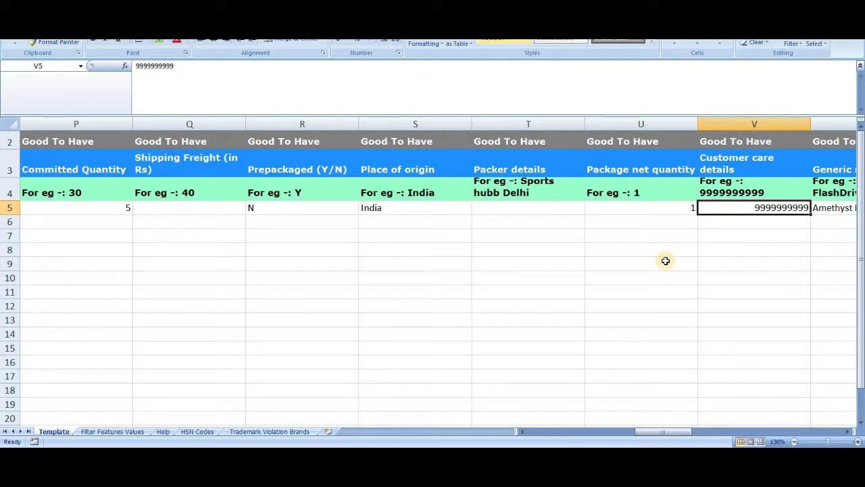
pyautogui.press('Right')
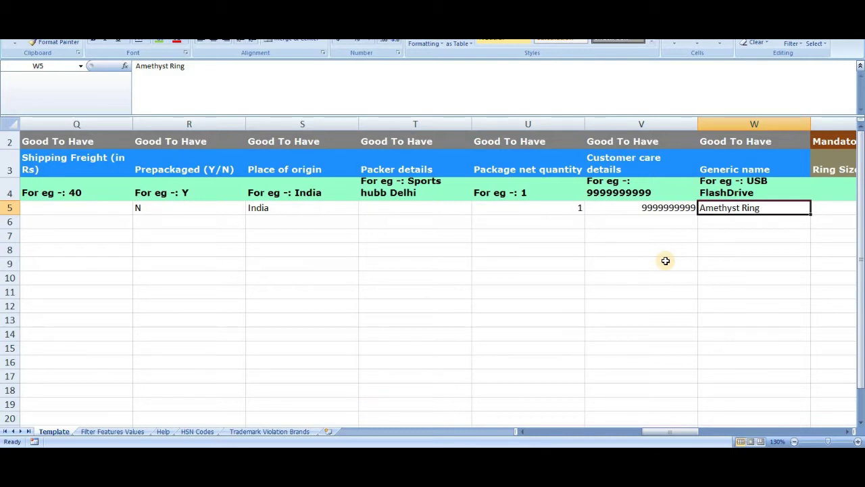
# - Review the sample product's Ring Size and Image Link (Variants) cells in row 5
pyautogui.press('Tab')
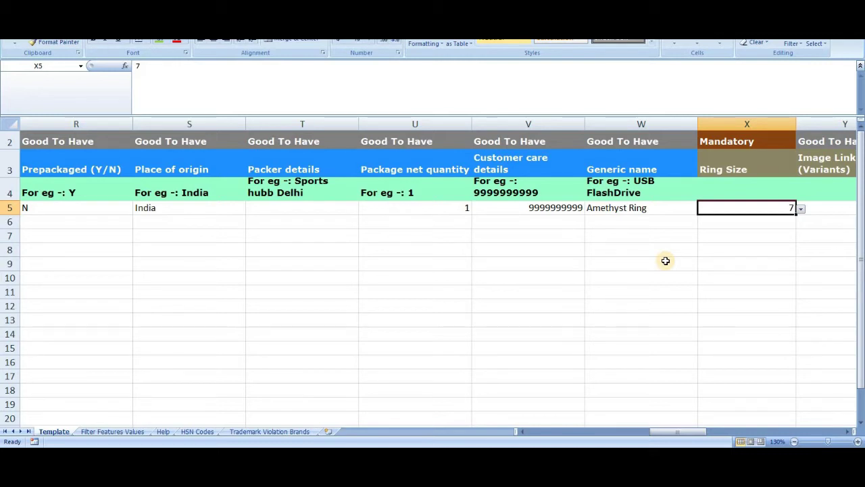
pyautogui.press('Tab')
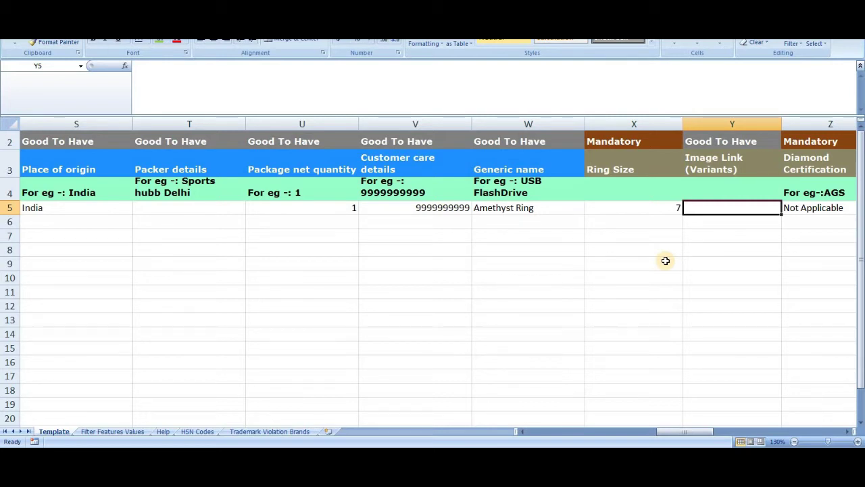
# - Examine the available Diamond Certification and Silver Certification options for the sample product in row 5
pyautogui.press('Right')
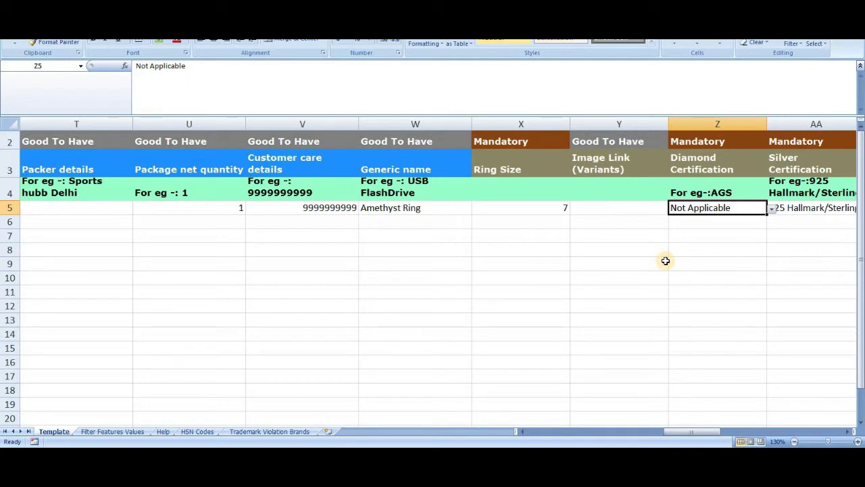
pyautogui.press('Right')
pyautogui.press('Left')
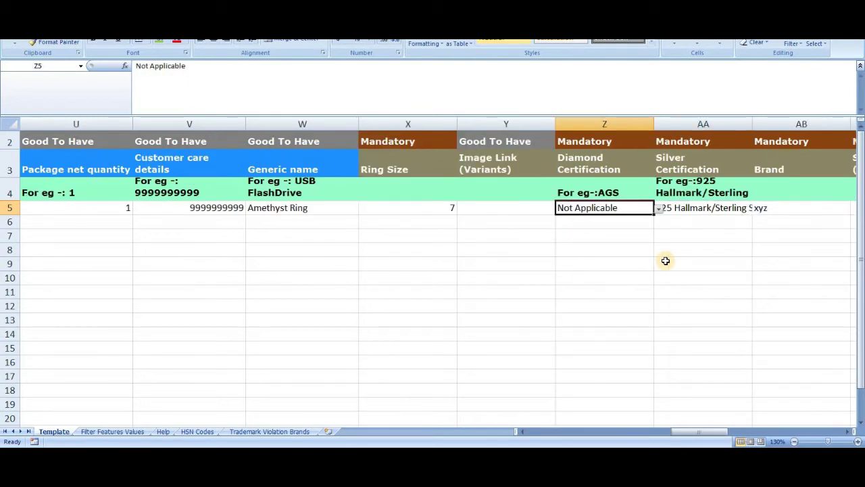
pyautogui.hotkey('alt', 'Down')
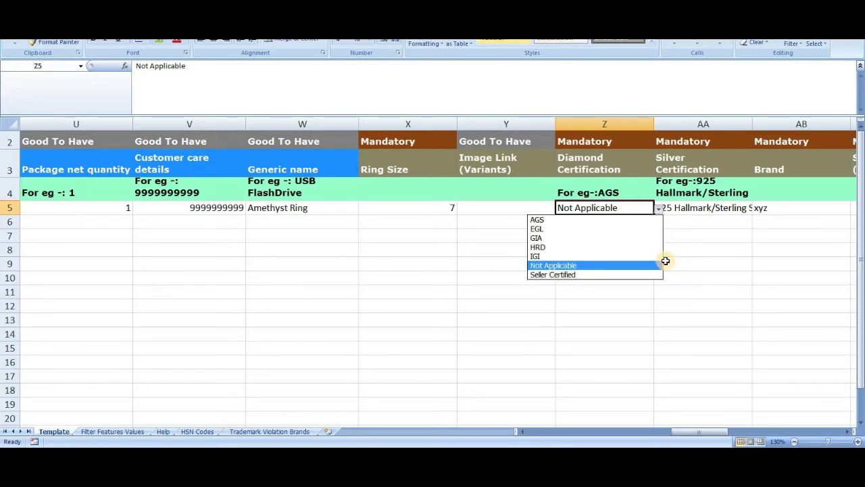
pyautogui.press('Return')
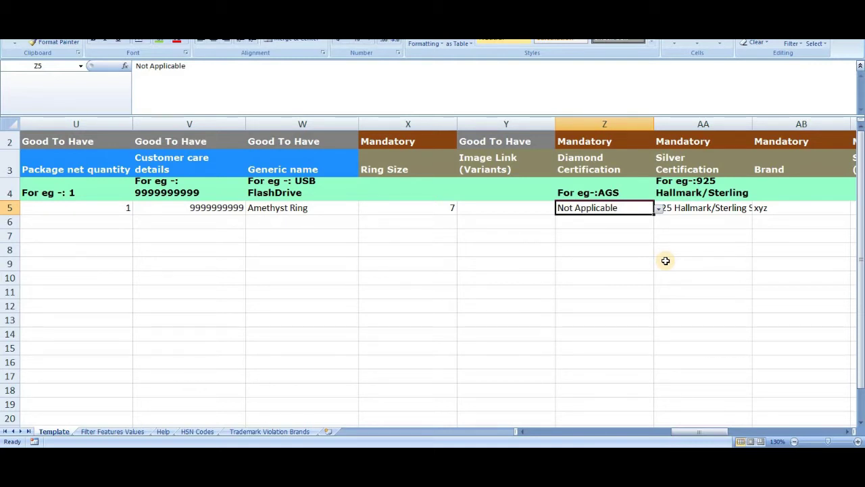
pyautogui.press('Right')
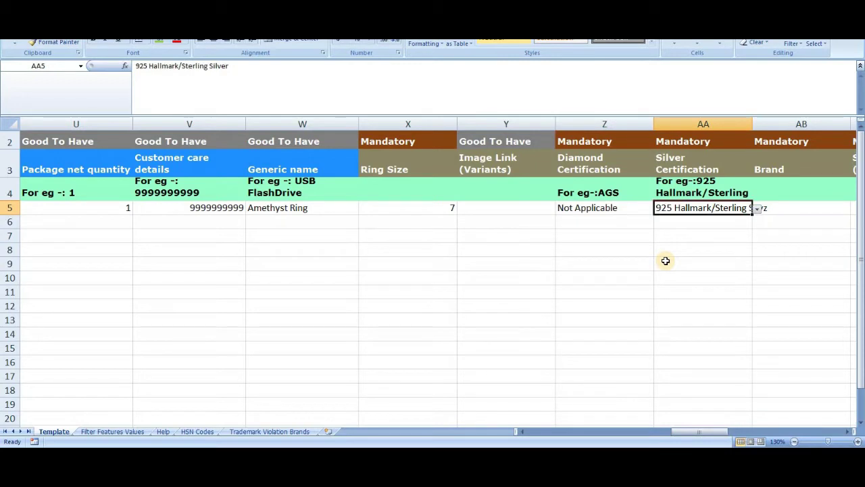
pyautogui.hotkey('alt', 'Down')
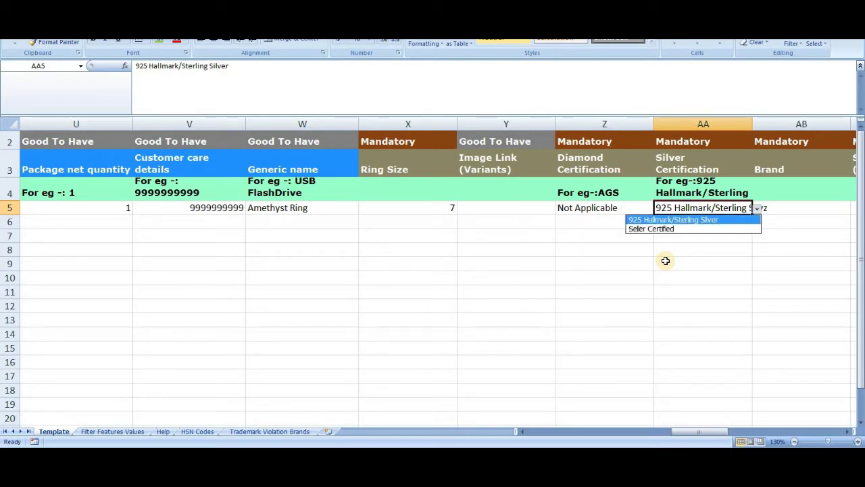
pyautogui.press('Return')
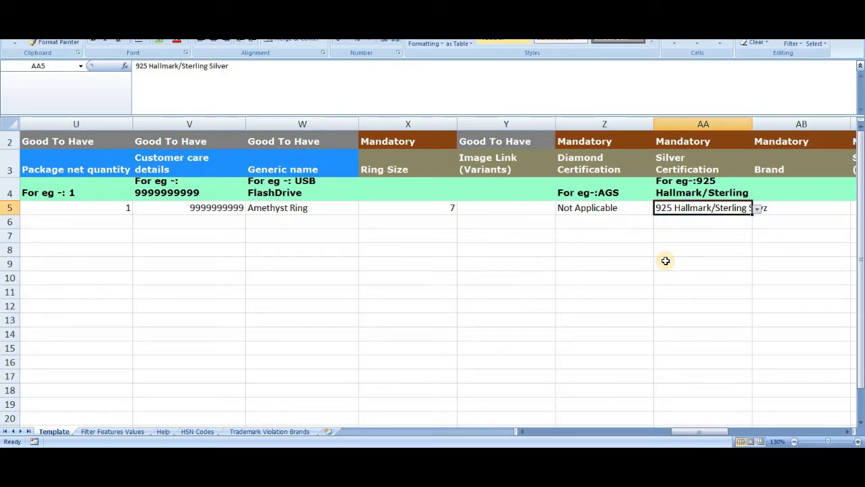
# - Review the sample product's Brand and Silver Weight (Gms) cells in row 5
pyautogui.press('Right')
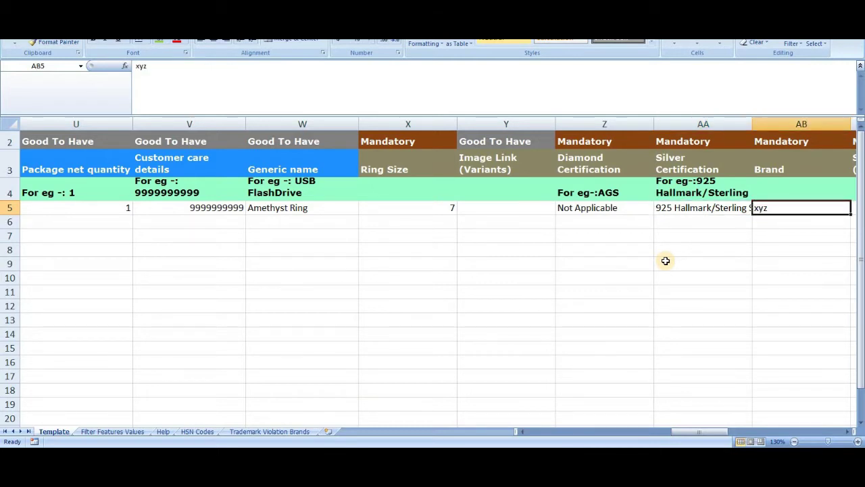
pyautogui.press('Right')
pyautogui.press('Left')
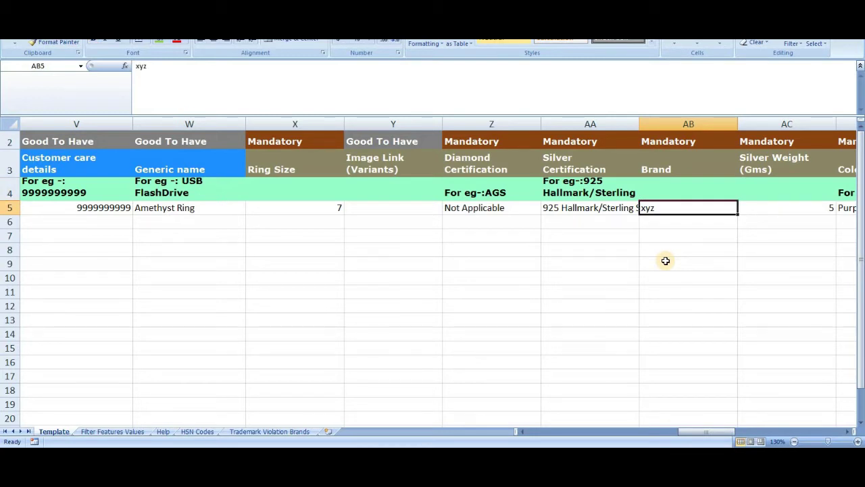
pyautogui.press('Right')
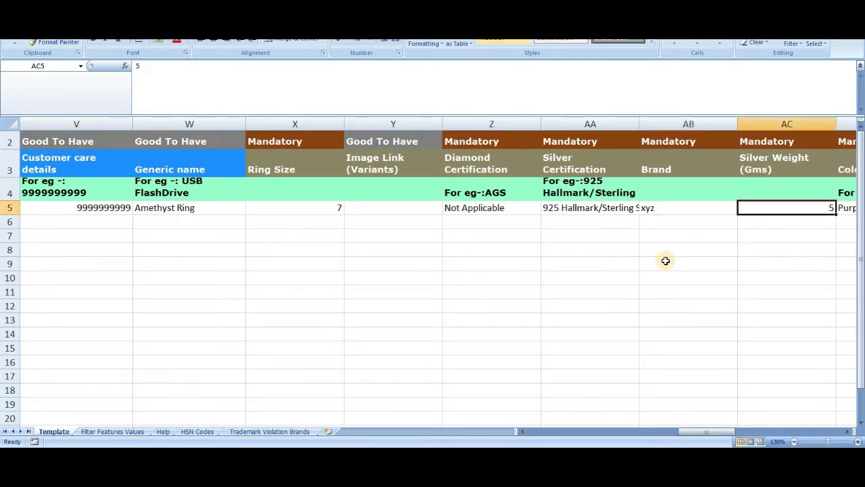
pyautogui.press('Right')
pyautogui.press('Left')
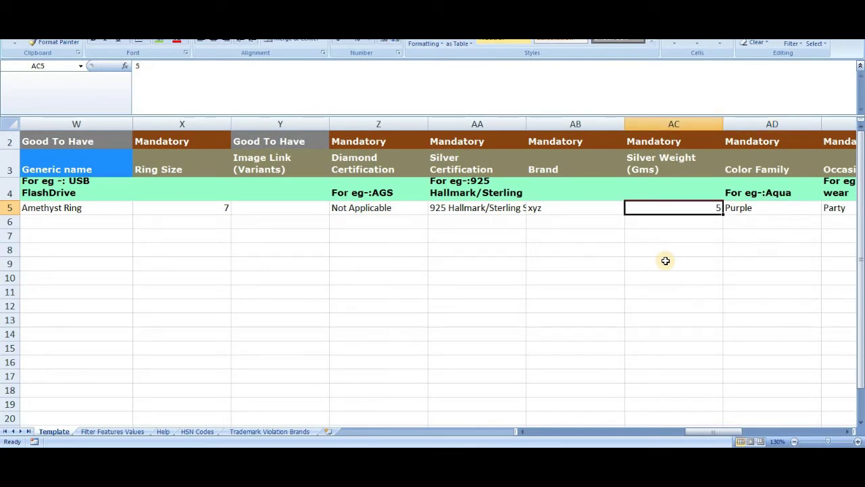
# - Examine the available Color Family and Occasion options for the sample product in row 5
pyautogui.press('Right')
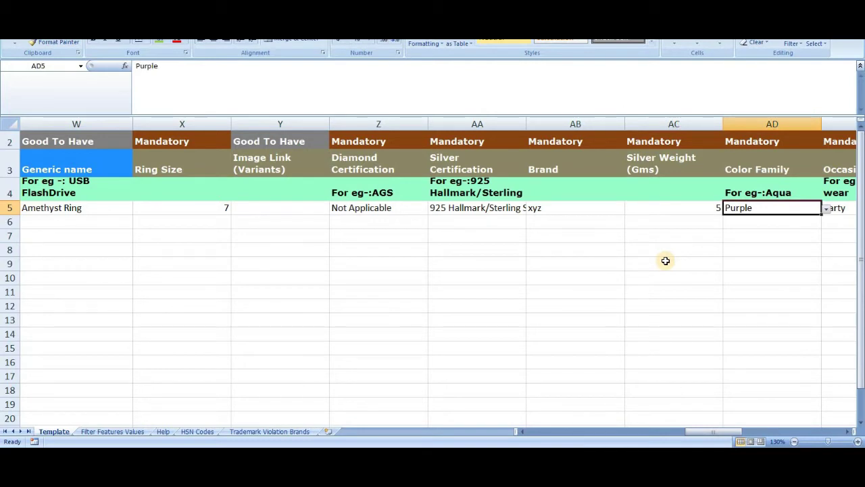
pyautogui.hotkey('alt', 'Down')
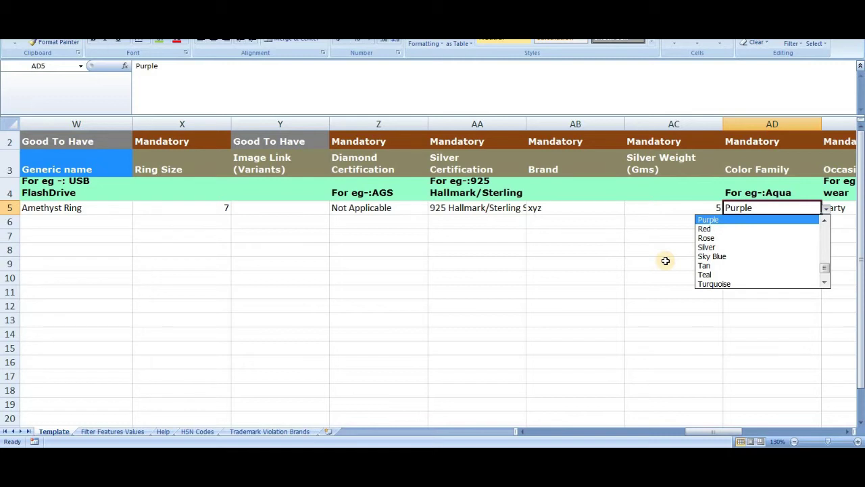
pyautogui.press('Return')
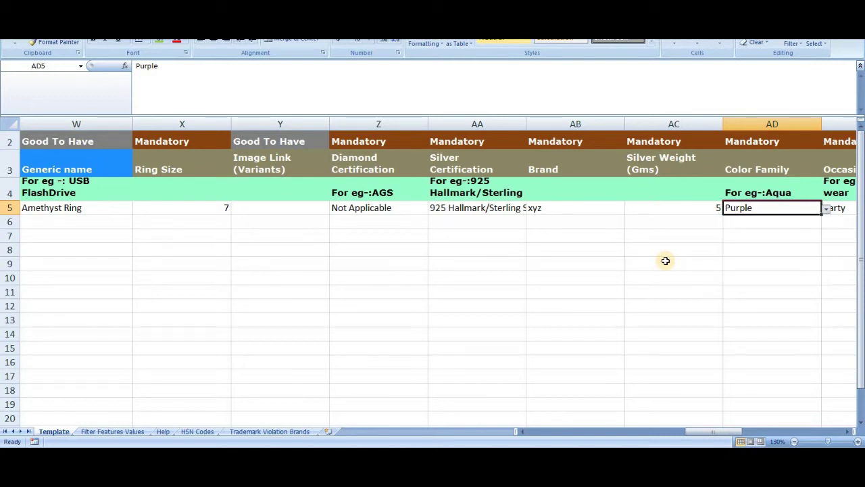
pyautogui.press('Right')
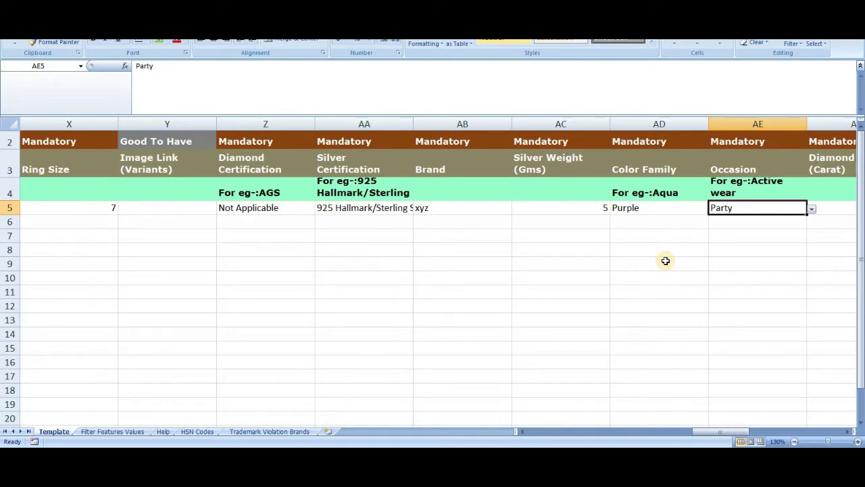
pyautogui.press('Right')
pyautogui.press('Left')
pyautogui.hotkey('alt', 'Down')
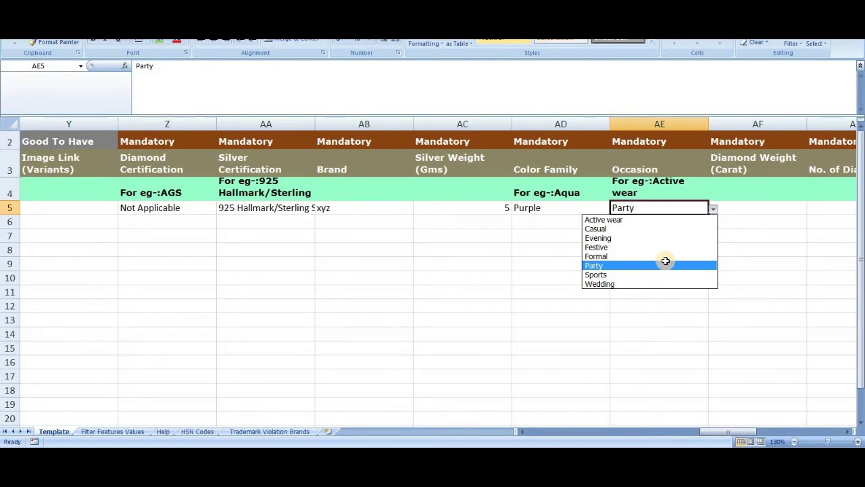
pyautogui.click(665, 260)
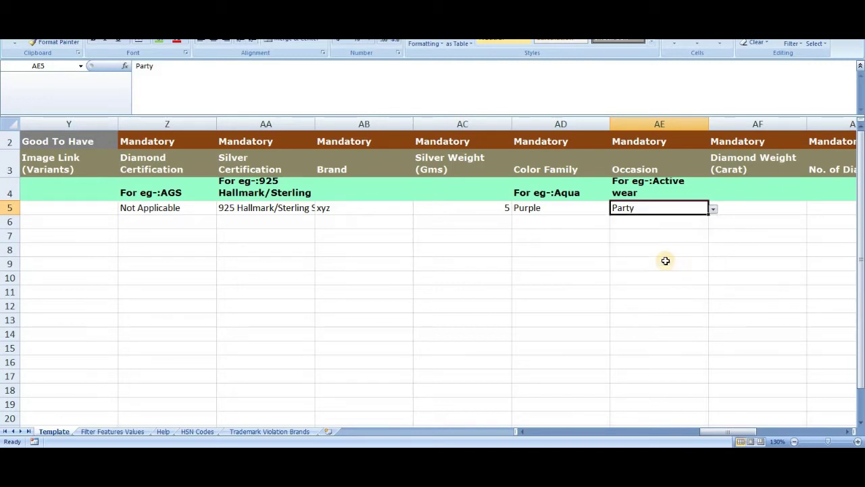
# - Set the sample product's Diamond Weight (Carat) to 0.0 and its No. of Diamonds to 0 in row 5
pyautogui.press('Tab')
pyautogui.press('Tab')
pyautogui.hotkey('shift', 'Tab')
pyautogui.press('Up')
pyautogui.press('Up')
pyautogui.press('Up')
pyautogui.press('Down')
pyautogui.press('Down')
pyautogui.press('Down')
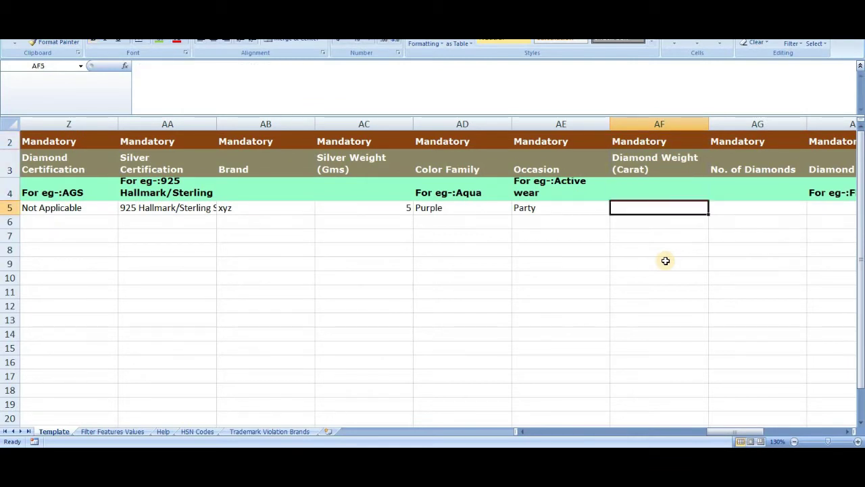
pyautogui.write('0.0')
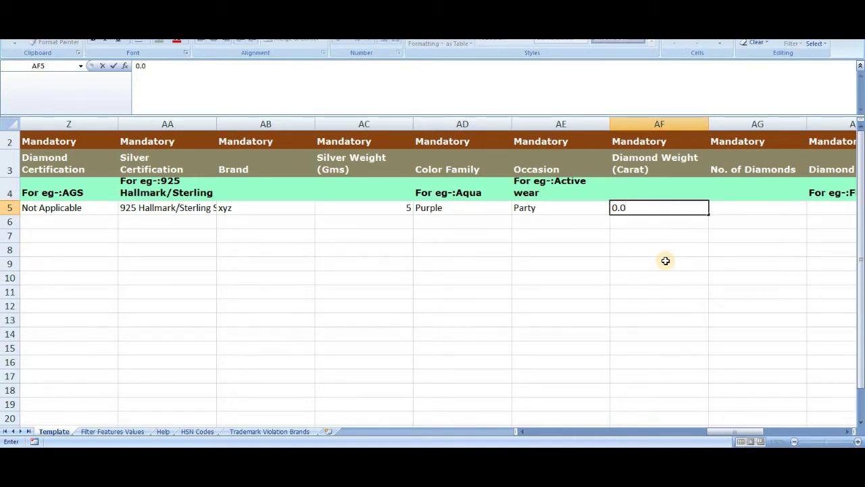
pyautogui.press('Tab')
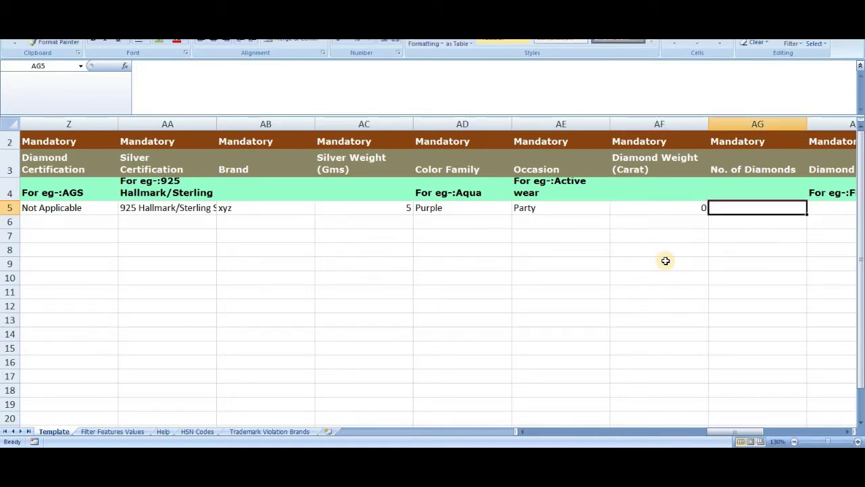
pyautogui.write('0')
pyautogui.press('Tab')
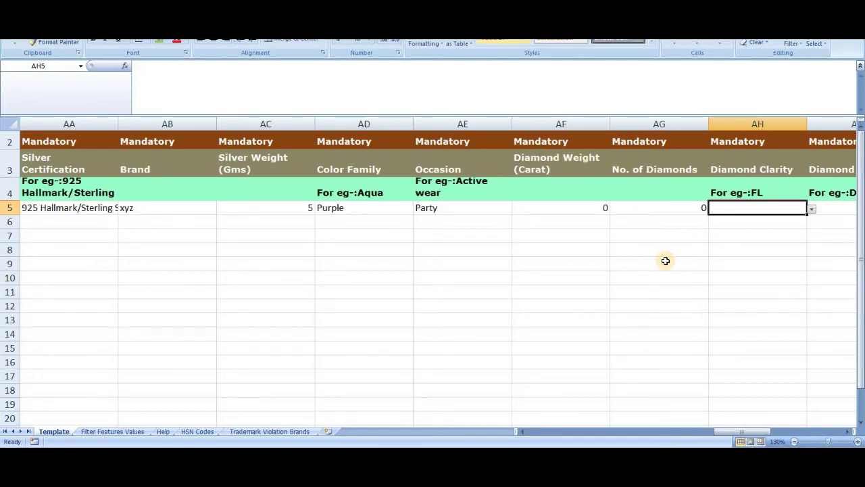
# - Look through the Diamond Clarity options and set the sample product's Diamond Clarity to FL in row 5
pyautogui.hotkey('alt', 'Down')
pyautogui.press('Down')
pyautogui.press('Down')
pyautogui.press('Down')
pyautogui.press('Down')
pyautogui.press('Down')
pyautogui.press('Down')
pyautogui.press('Down')
pyautogui.press('Down')
pyautogui.press('Down')
pyautogui.press('Down')
pyautogui.press('Down')
pyautogui.press('Down')
pyautogui.press('Down')
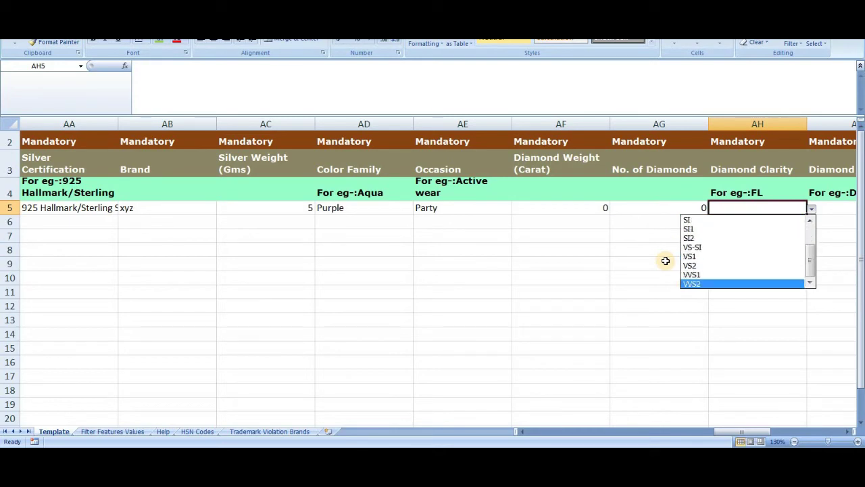
pyautogui.press('Up')
pyautogui.press('Up')
pyautogui.press('Up')
pyautogui.press('Up')
pyautogui.press('Up')
pyautogui.press('Up')
pyautogui.press('Up')
pyautogui.press('Up')
pyautogui.press('Up')
pyautogui.press('Up')
pyautogui.press('Up')
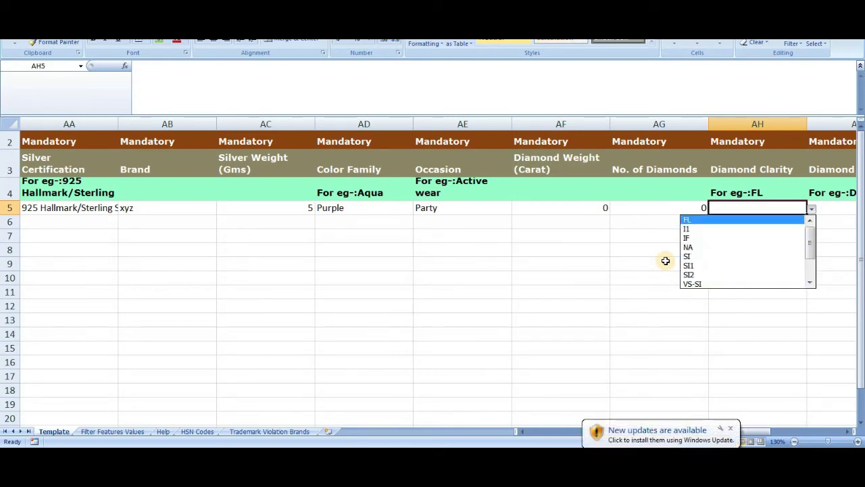
pyautogui.press('Return')
pyautogui.press('Tab')
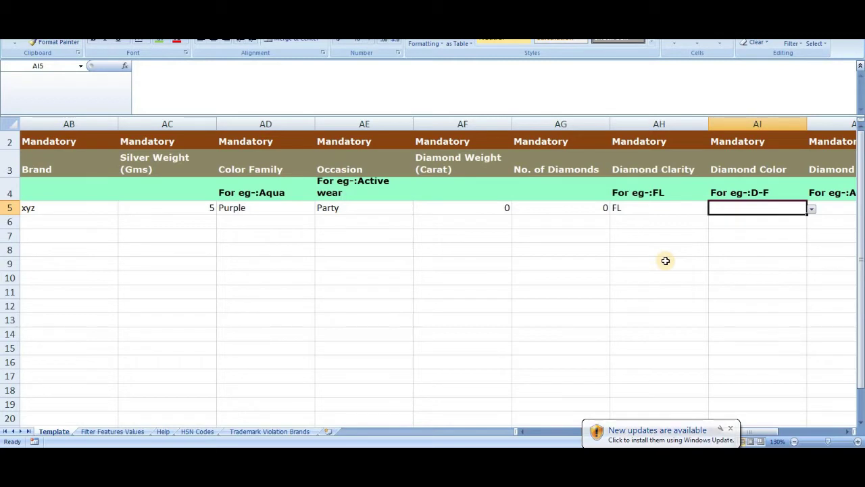
# - Look through the Diamond Color options and set the sample product's Diamond Color to D-F in row 5
pyautogui.hotkey('alt', 'Down')
pyautogui.press('Down')
pyautogui.press('Down')
pyautogui.press('Down')
pyautogui.press('Down')
pyautogui.press('Down')
pyautogui.press('Down')
pyautogui.press('Down')
pyautogui.press('Down')
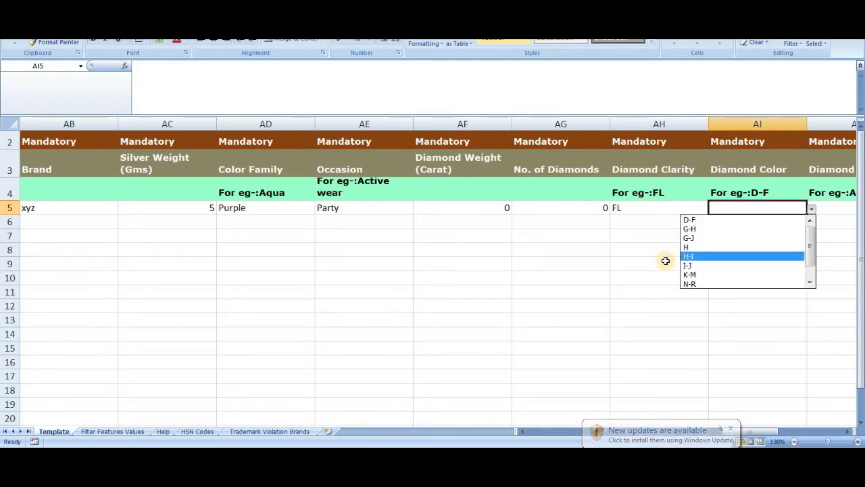
pyautogui.press('Up')
pyautogui.press('Up')
pyautogui.press('Up')
pyautogui.press('Up')
pyautogui.press('Up')
pyautogui.press('Up')
pyautogui.press('Up')
pyautogui.press('Up')
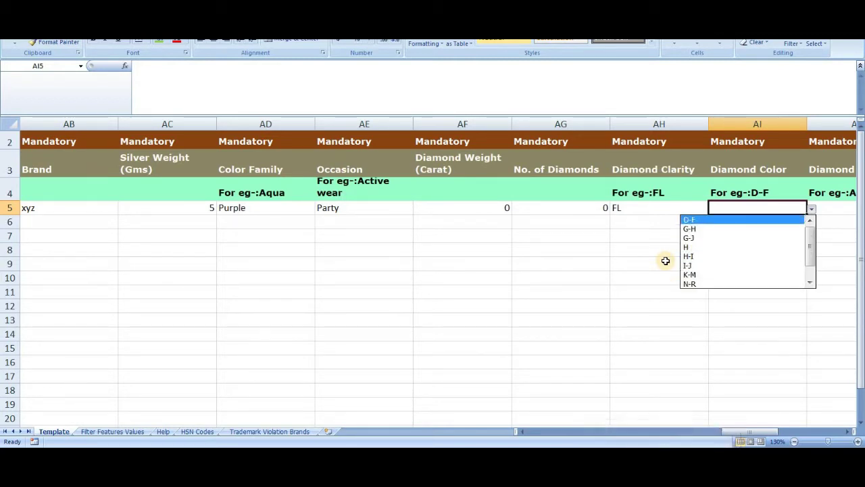
pyautogui.press('Return')
pyautogui.press('Tab')
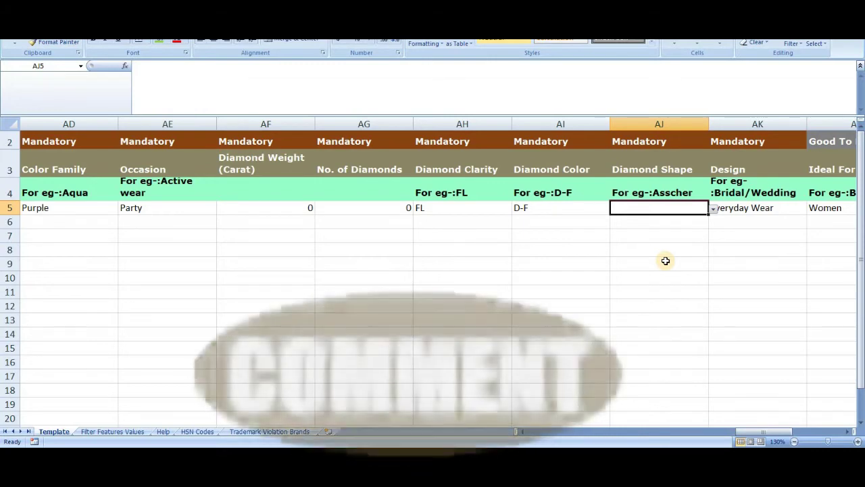
# - Look through the Diamond Shape options and set the sample product's Diamond Shape to NA in row 5
pyautogui.press('Right')
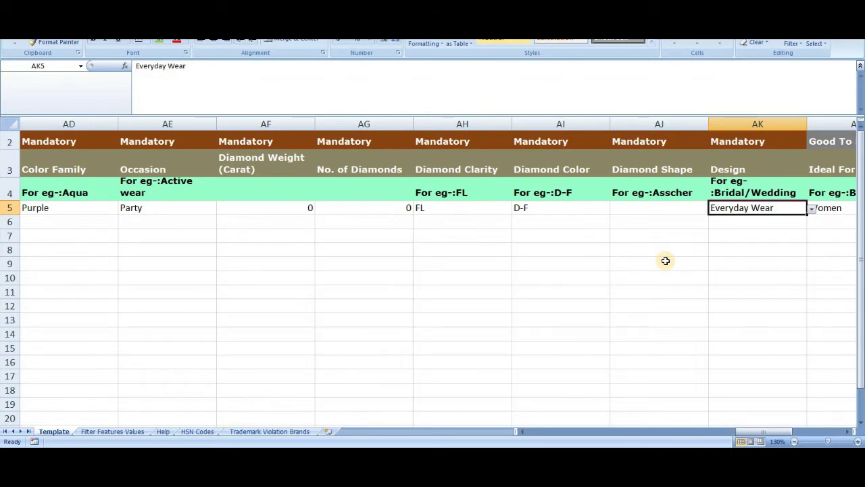
pyautogui.press('Left')
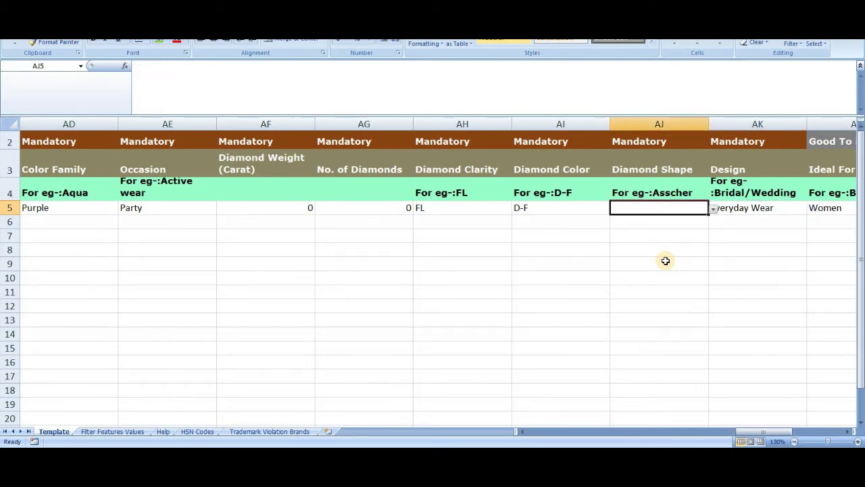
pyautogui.hotkey('alt', 'Down')
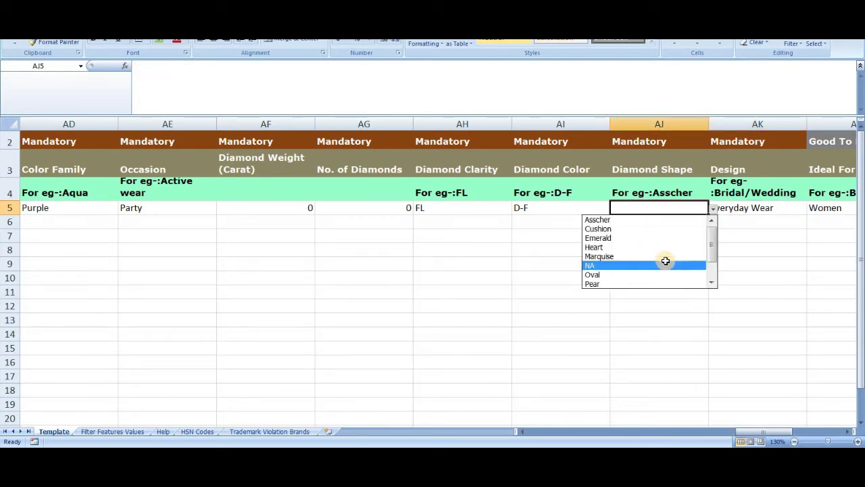
pyautogui.press('Down')
pyautogui.press('Down')
pyautogui.press('Down')
pyautogui.press('Down')
pyautogui.press('Up')
pyautogui.press('Up')
pyautogui.press('Up')
pyautogui.press('Up')
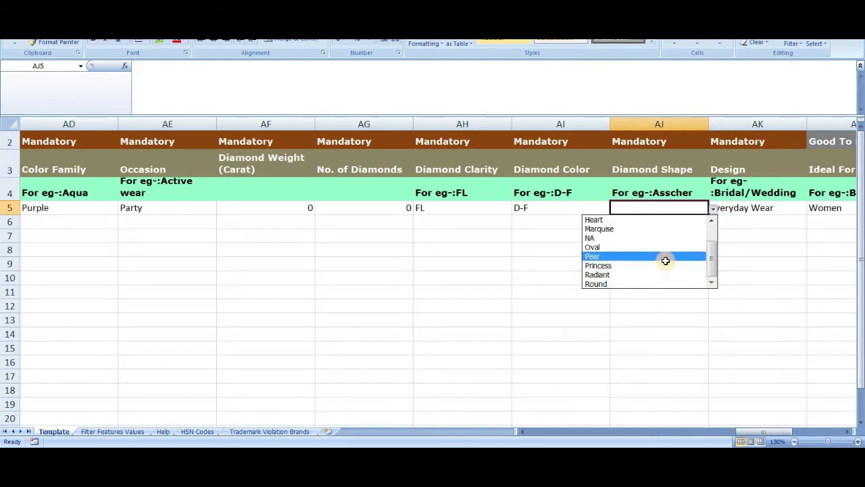
pyautogui.press('Return')
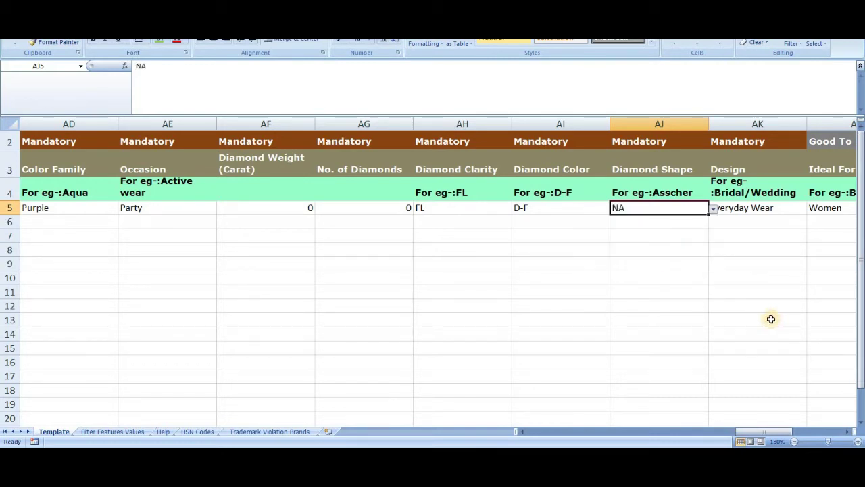
pyautogui.press('Tab')
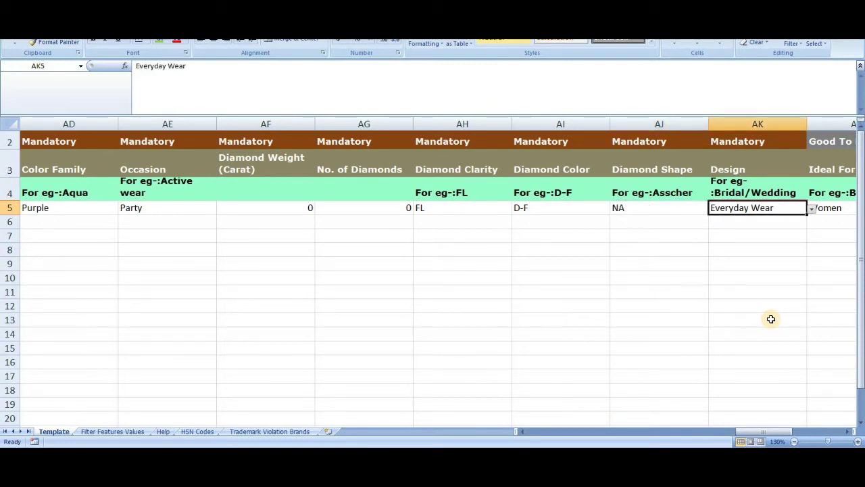
# - Review the Design options for the sample product in row 5 and compare the column's Mandatory marking with the neighbouring Good To Have columns
pyautogui.hotkey('alt', 'Down')
pyautogui.press('Escape')
pyautogui.press('Right')
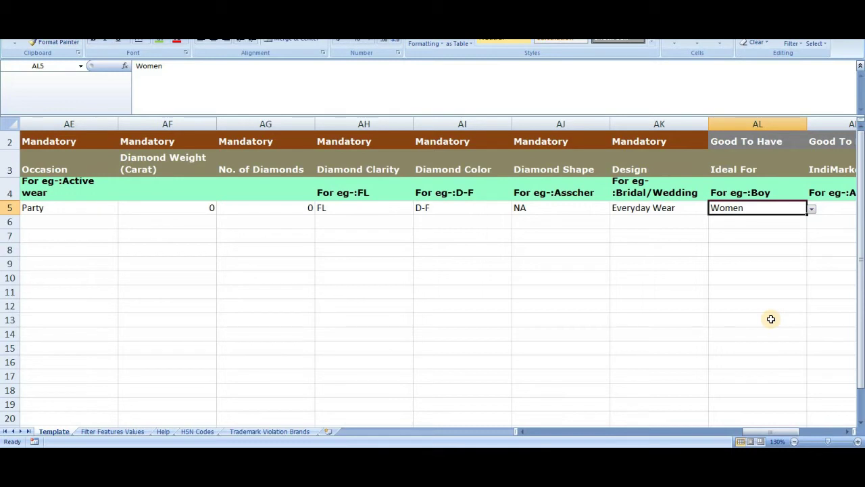
pyautogui.press('Right')
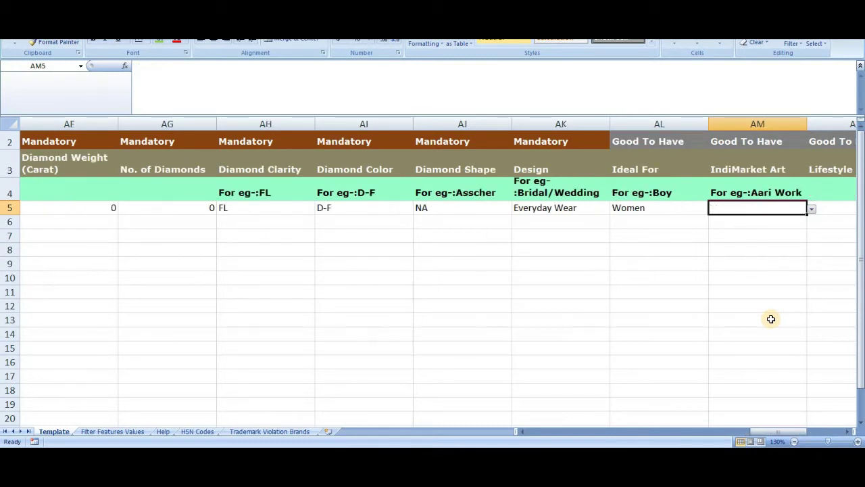
pyautogui.press('Left')
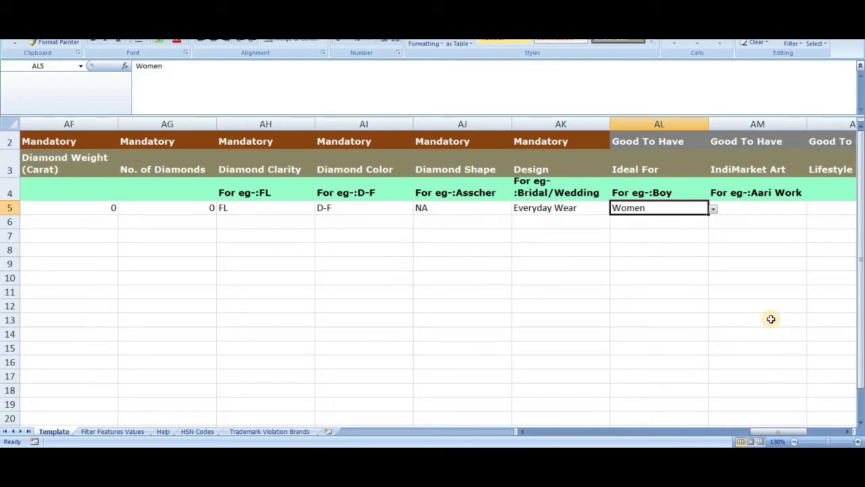
pyautogui.press('Left')
pyautogui.press('Up')
pyautogui.press('Up')
pyautogui.press('Up')
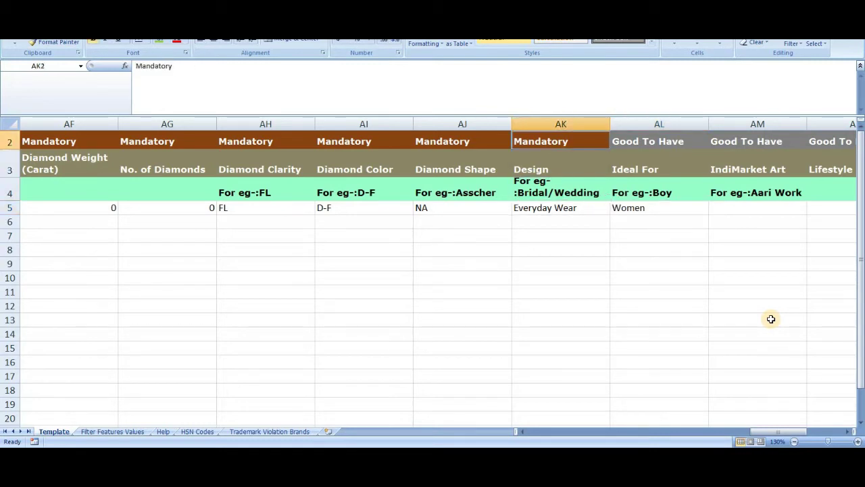
pyautogui.press('Down')
pyautogui.press('Down')
pyautogui.press('Down')
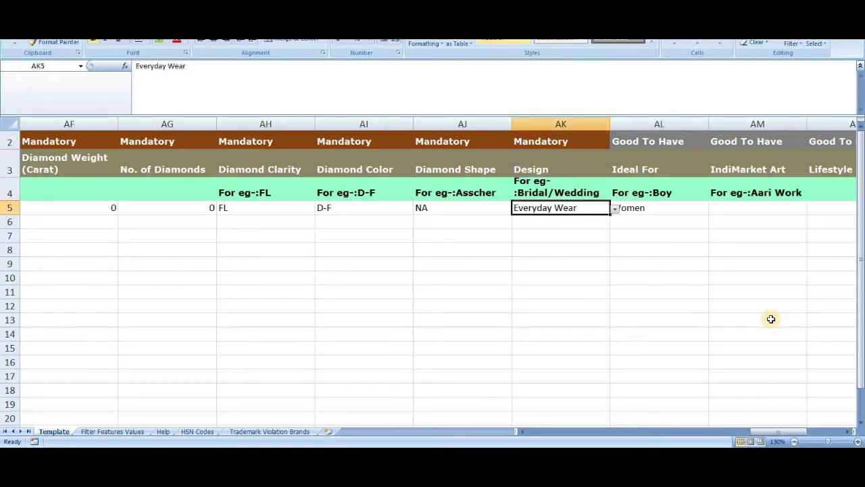
# - Look through the Ideal For options available for the sample product in row 5
pyautogui.press('Right')
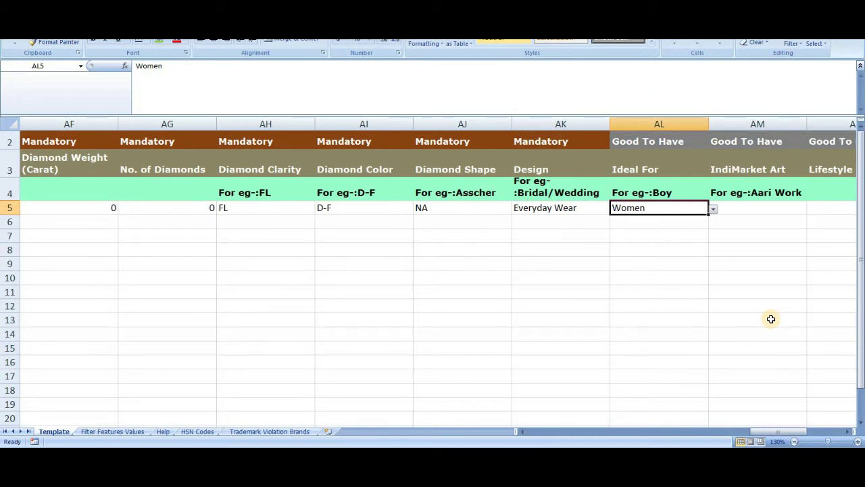
pyautogui.hotkey('alt', 'Down')
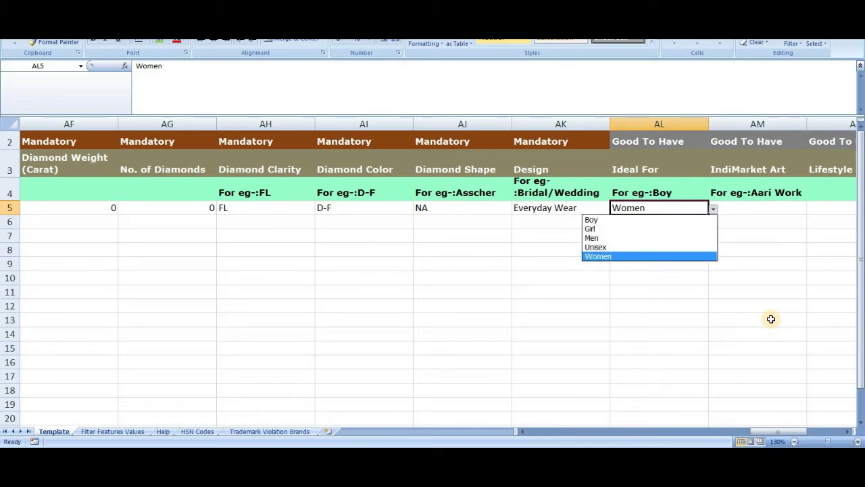
pyautogui.press('Escape')
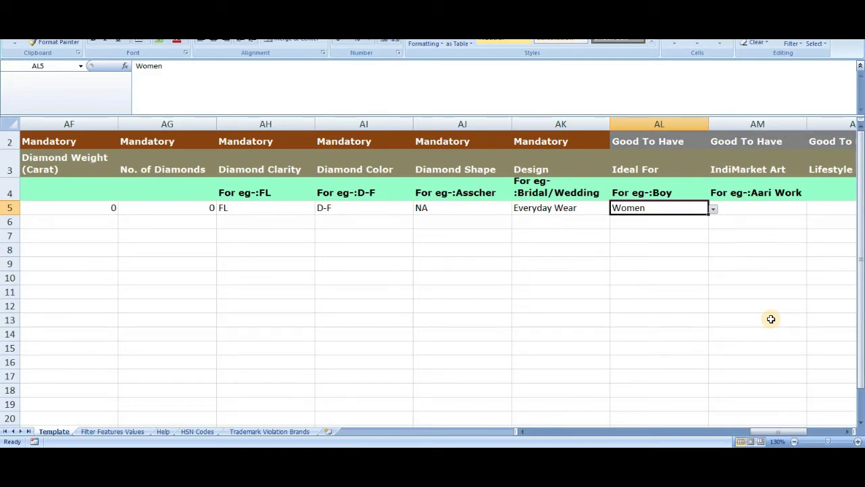
# - Look through the IndiMarket Art options for the sample product in row 5 without choosing one
pyautogui.press('Right')
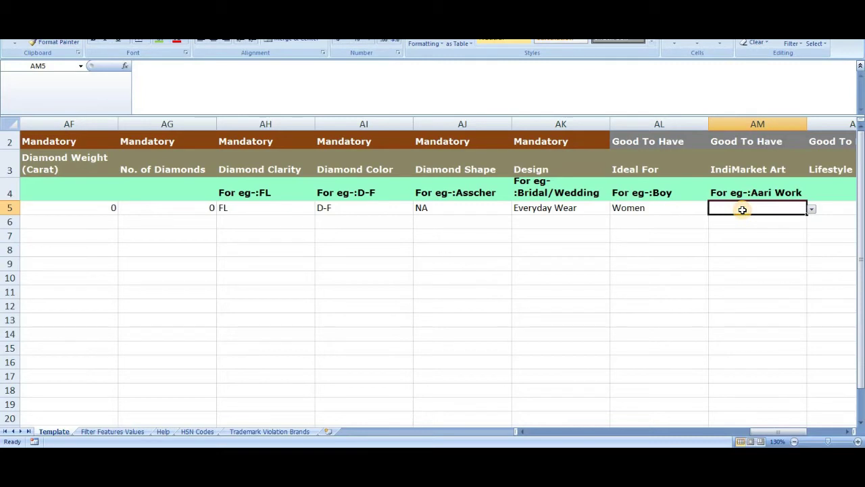
pyautogui.hotkey('alt', 'Down')
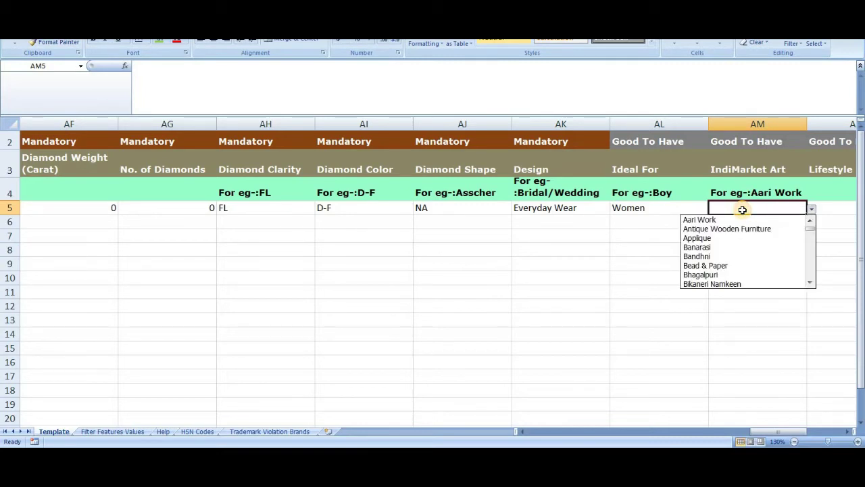
pyautogui.press('Down')
pyautogui.press('Down')
pyautogui.press('Down')
pyautogui.press('Down')
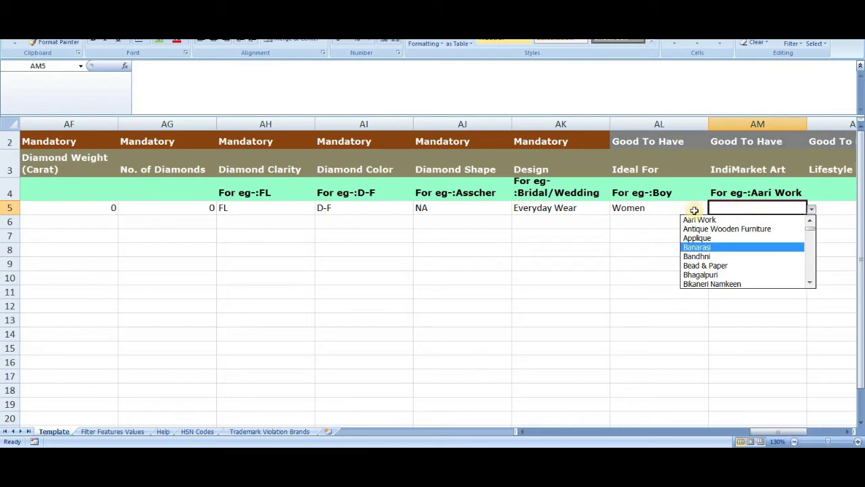
pyautogui.press('Escape')
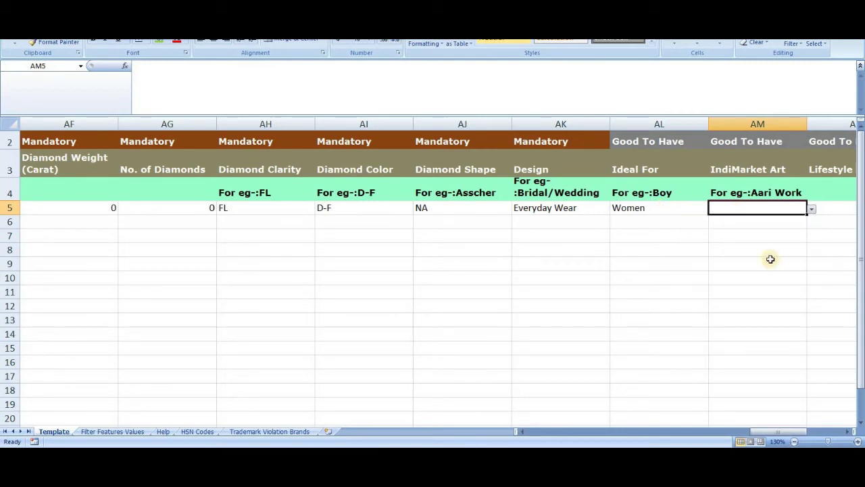
# - Examine the optional Lifestyle field for the sample product in row 5
pyautogui.press('Right')
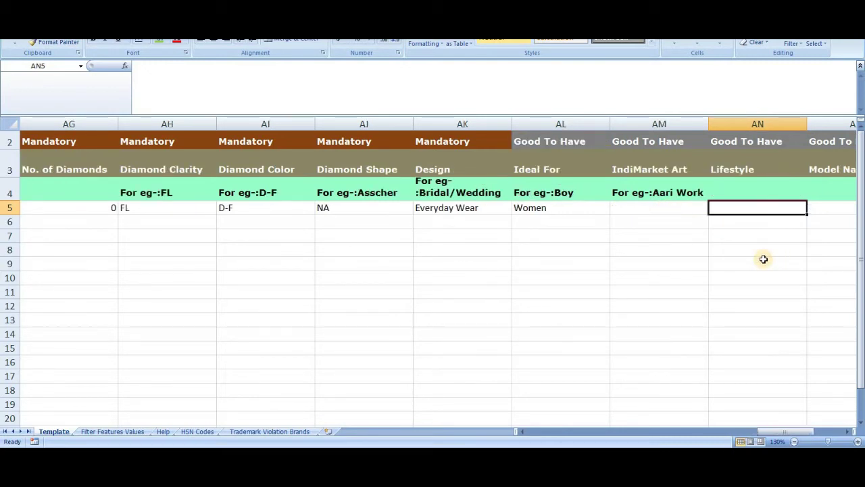
pyautogui.press('Down')
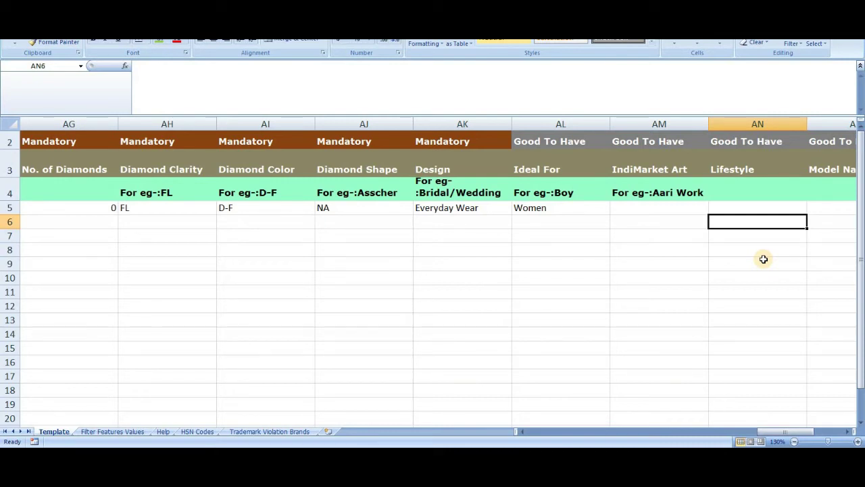
pyautogui.press('Left')
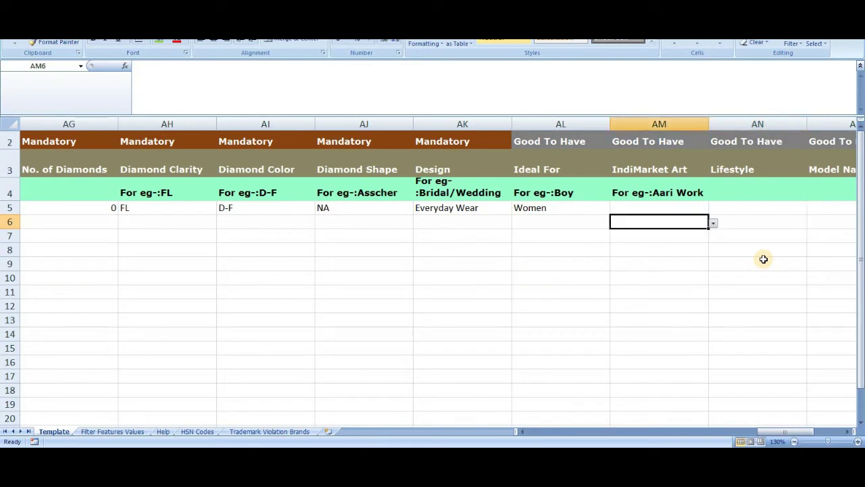
pyautogui.press('Up')
pyautogui.press('Right')
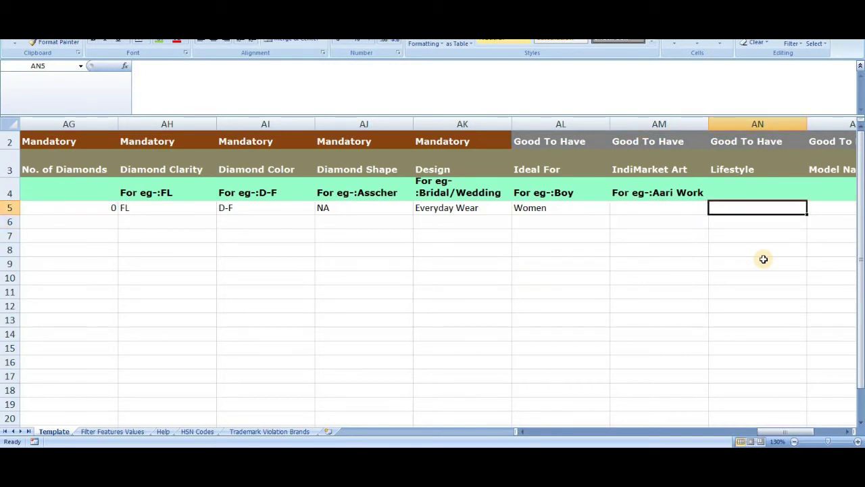
pyautogui.press('Right')
pyautogui.press('Left')
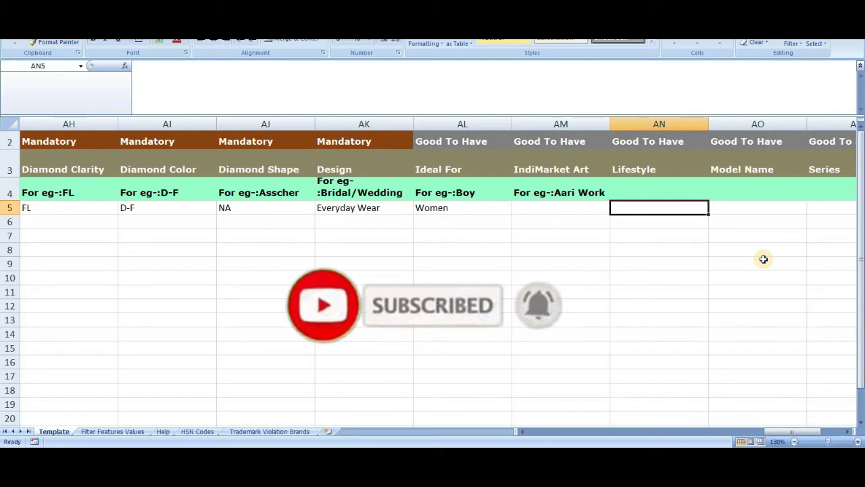
# - Review the sample product's Model Name, Series, Model ID and Part Number fields through to the end of the template columns
pyautogui.press('Tab')
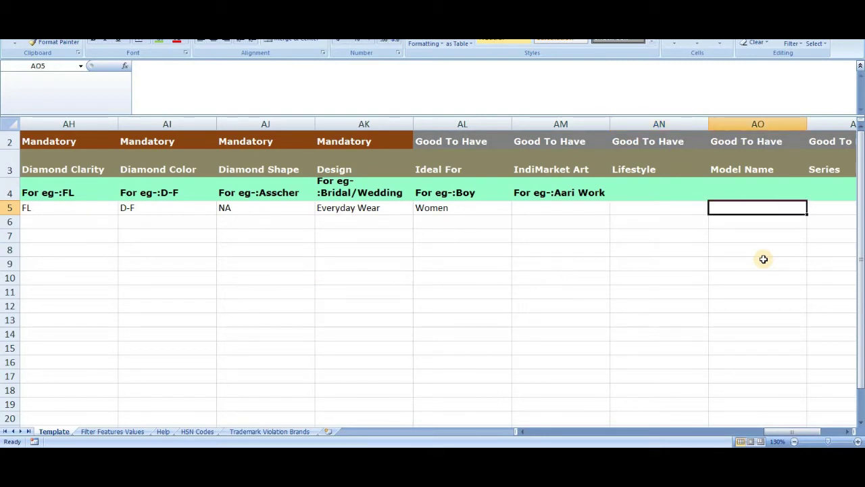
pyautogui.press('Tab')
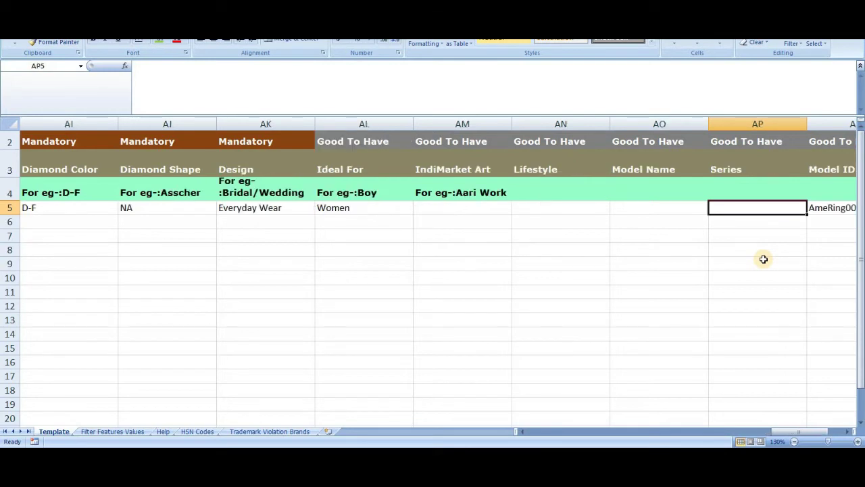
pyautogui.hotkey('shift', 'Tab')
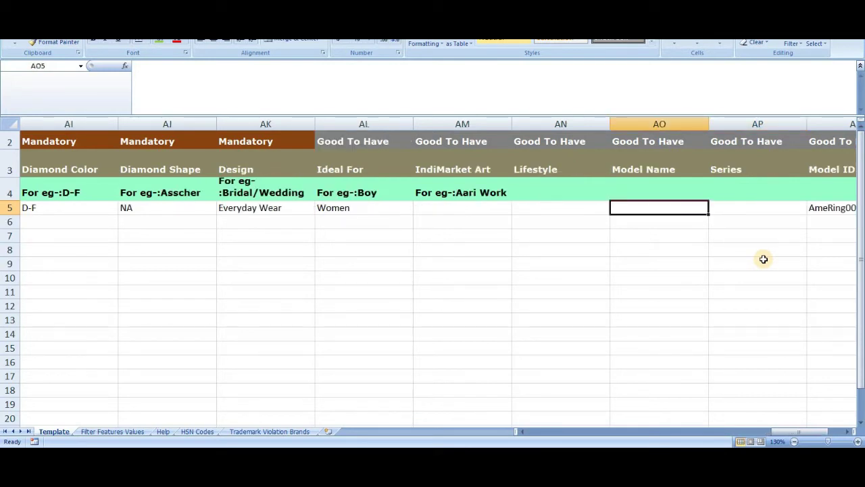
pyautogui.press('Tab')
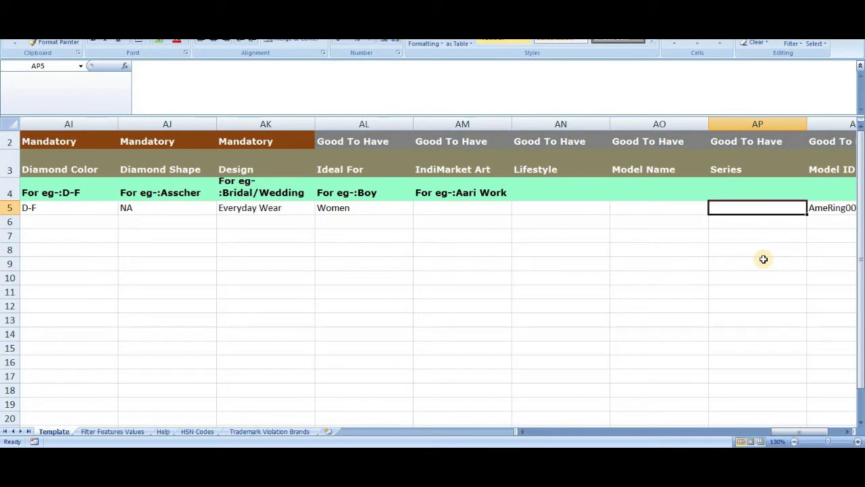
pyautogui.press('Tab')
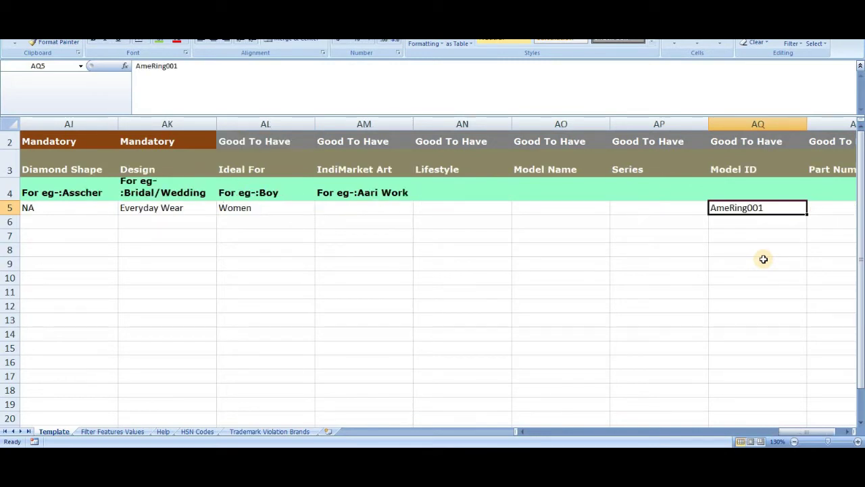
pyautogui.press('Tab')
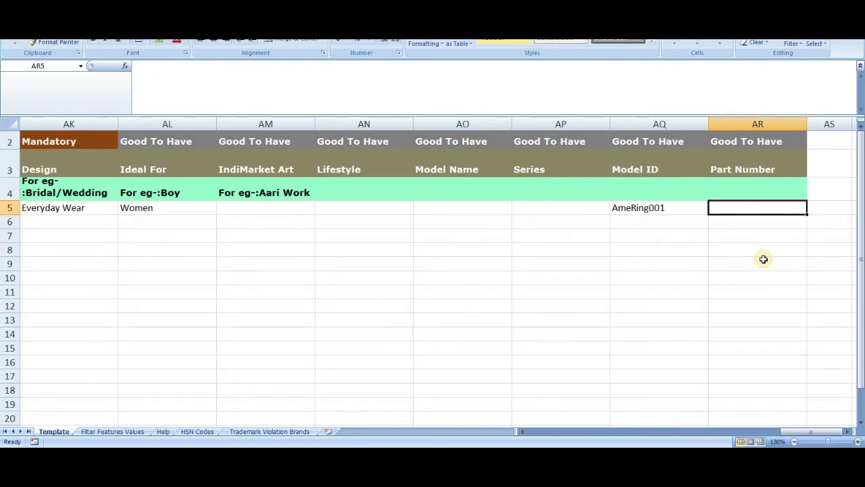
pyautogui.press('Tab')
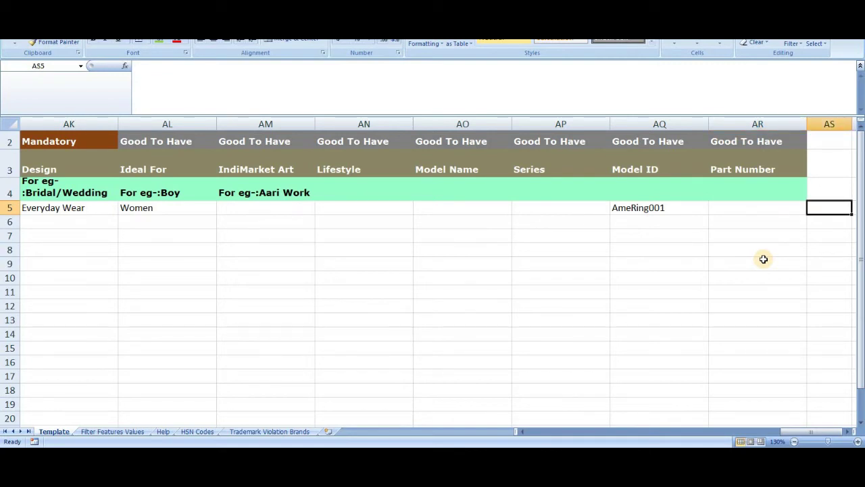
pyautogui.press('Tab')
pyautogui.press('Tab')
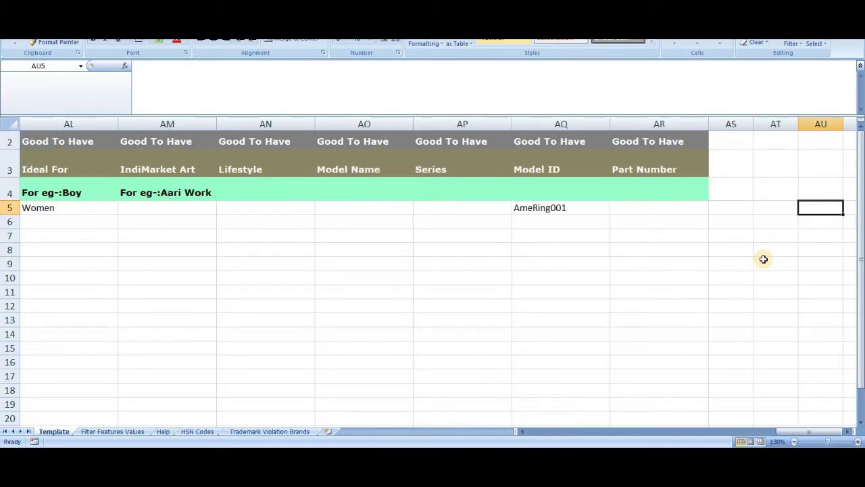
# - Check the requirement markings in row 2 for the Part Number and Model ID columns, ending on the sample product's Model ID
pyautogui.press('Left')
pyautogui.press('Left')
pyautogui.press('Left')
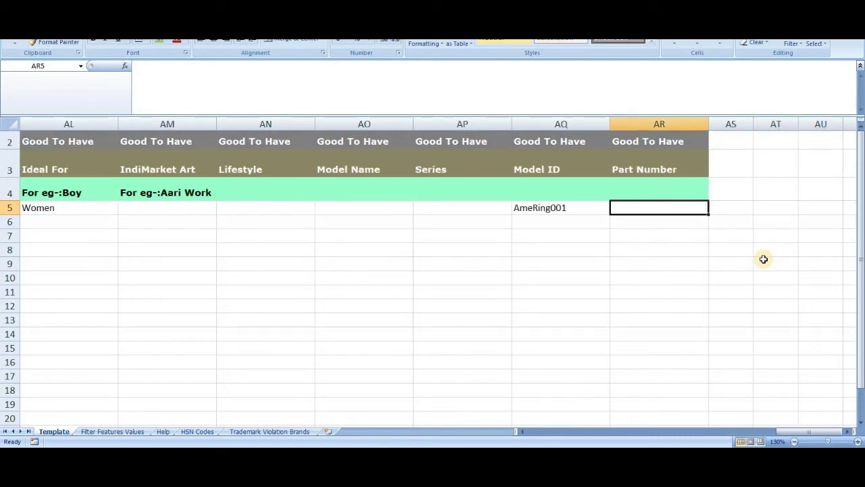
pyautogui.press('Up')
pyautogui.press('Up')
pyautogui.press('Up')
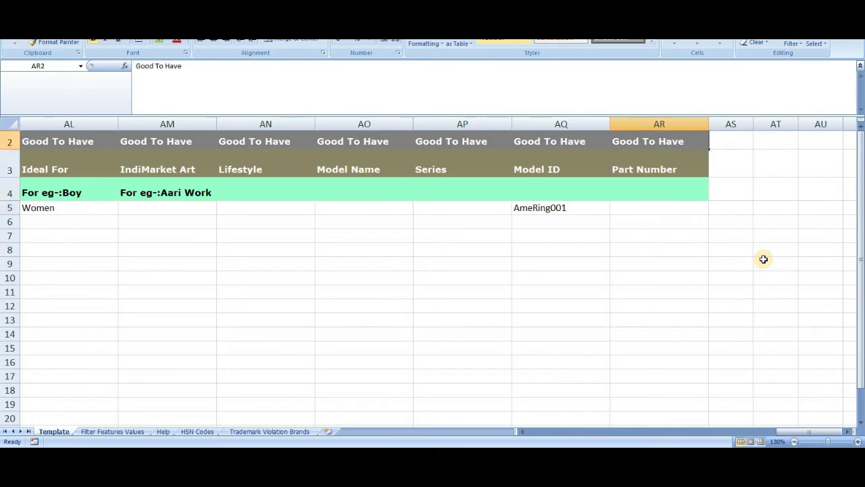
pyautogui.press('Down')
pyautogui.press('Left')
pyautogui.press('Up')
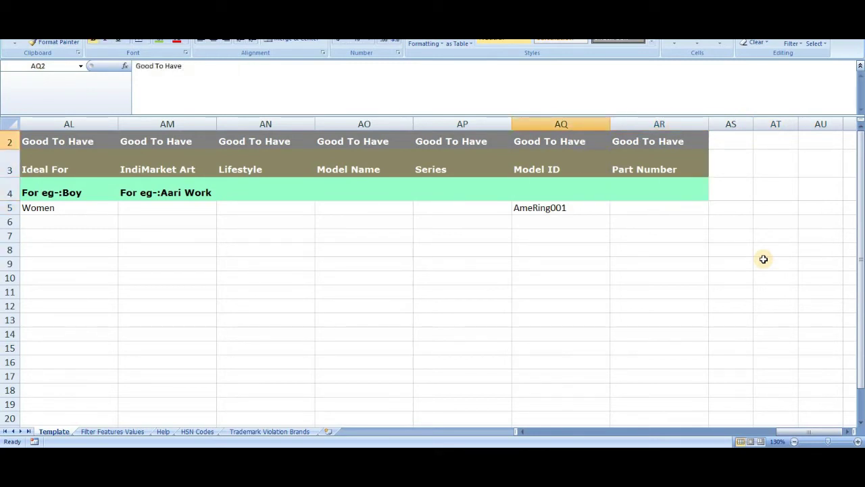
pyautogui.press('Down')
pyautogui.press('Down')
pyautogui.press('Down')
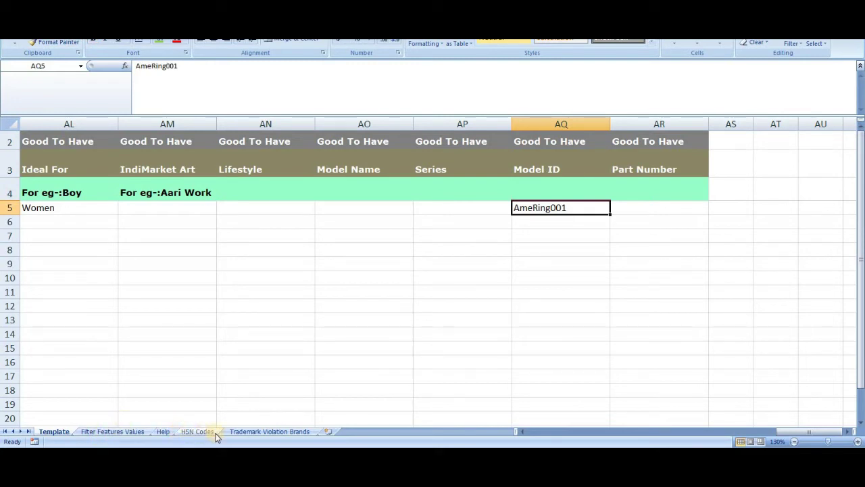
# - View the Filter Features Values sheet and inspect the values in cells B1 and C1
pyautogui.click(120, 433)
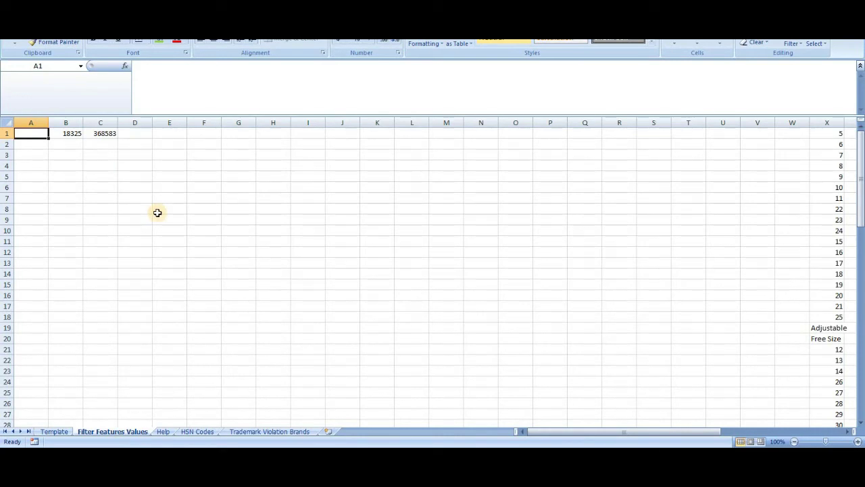
pyautogui.click(69, 134)
pyautogui.click(101, 133)
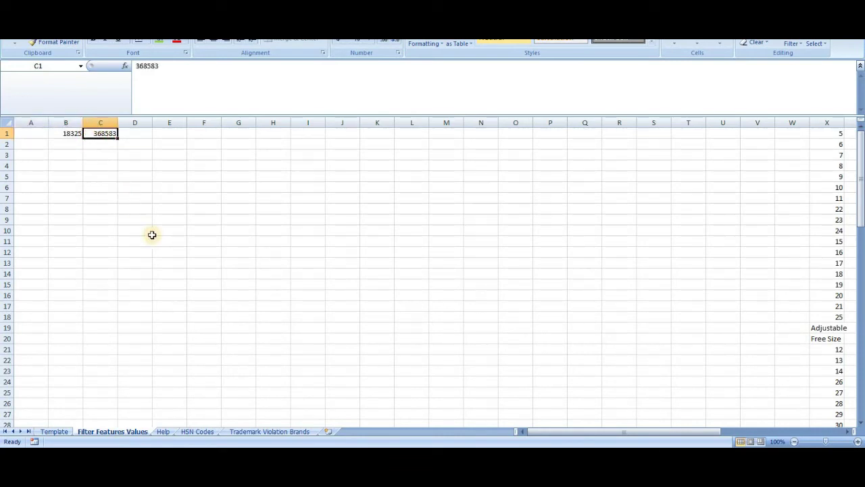
# - View the Help sheet and read the color coding rows and the guidelines for Web Page No. and Mandatory Columns
pyautogui.click(162, 431)
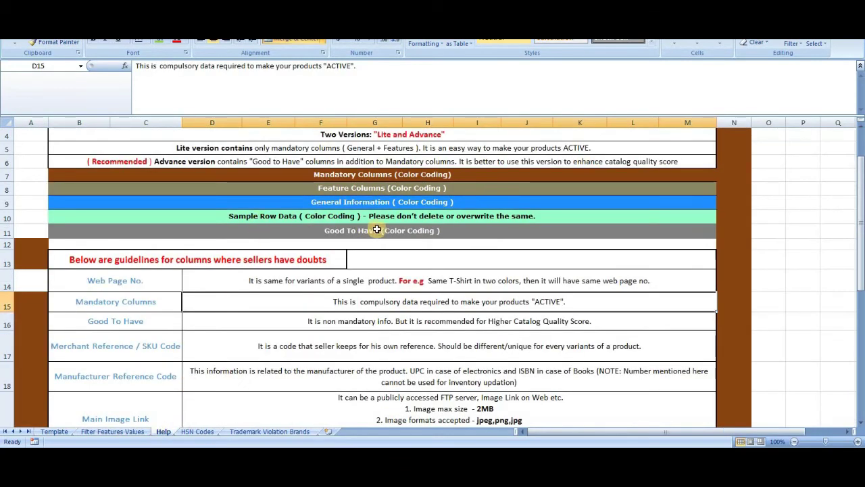
pyautogui.click(350, 174)
pyautogui.click(334, 204)
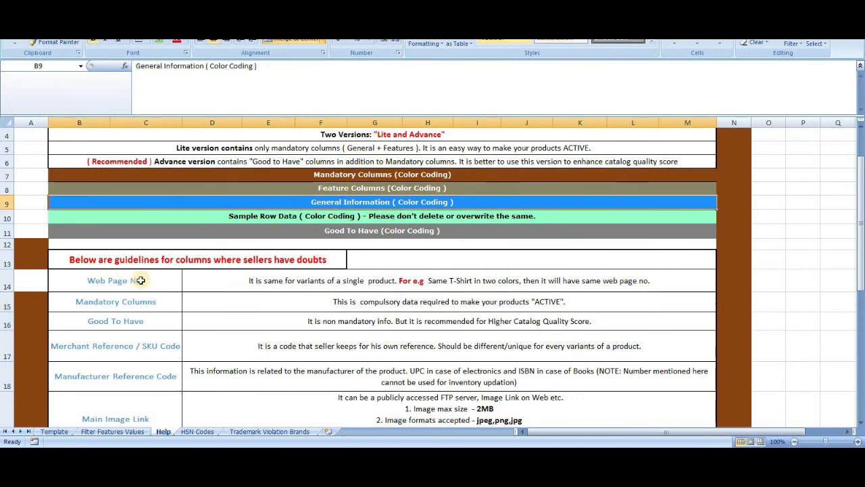
pyautogui.click(132, 280)
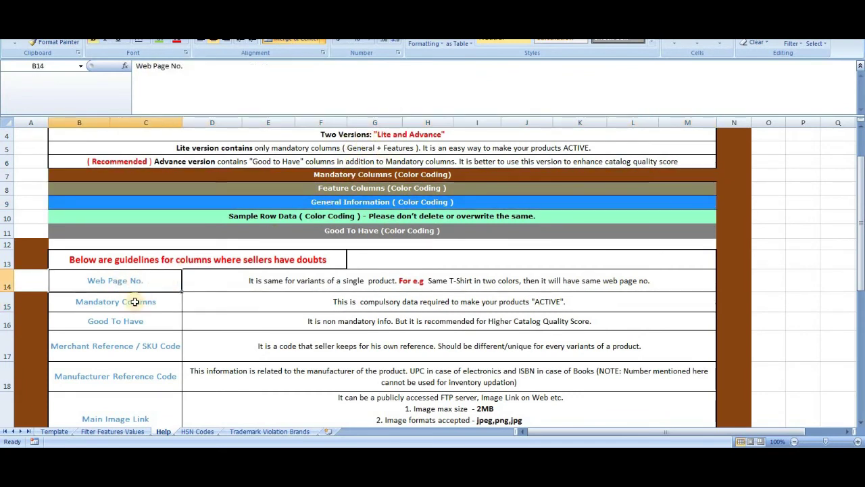
pyautogui.click(101, 302)
pyautogui.scroll(-2, 203, 277)
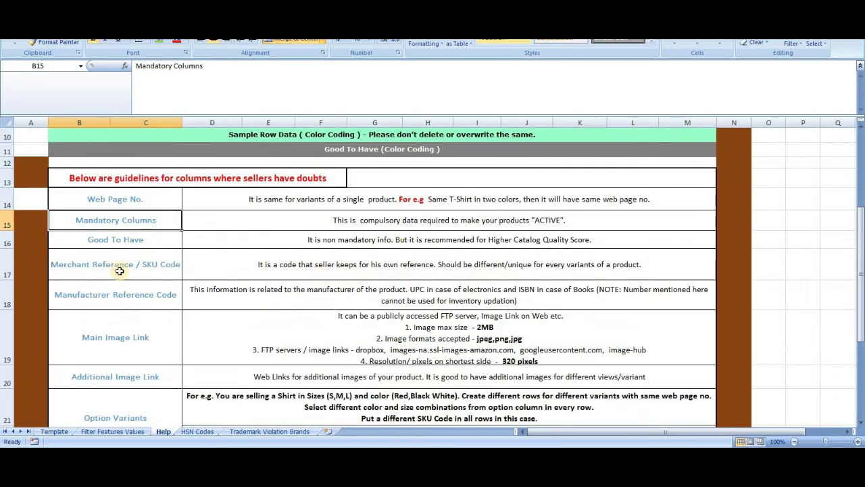
pyautogui.scroll(-2, 178, 277)
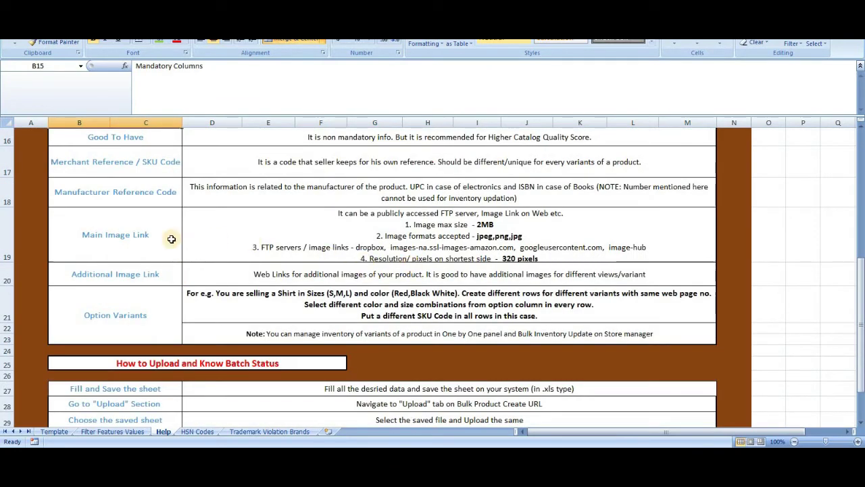
# - Read the Help sheet's Main Image Link and Option Variants guidelines, continuing through the upload instructions to the closing note
pyautogui.click(140, 235)
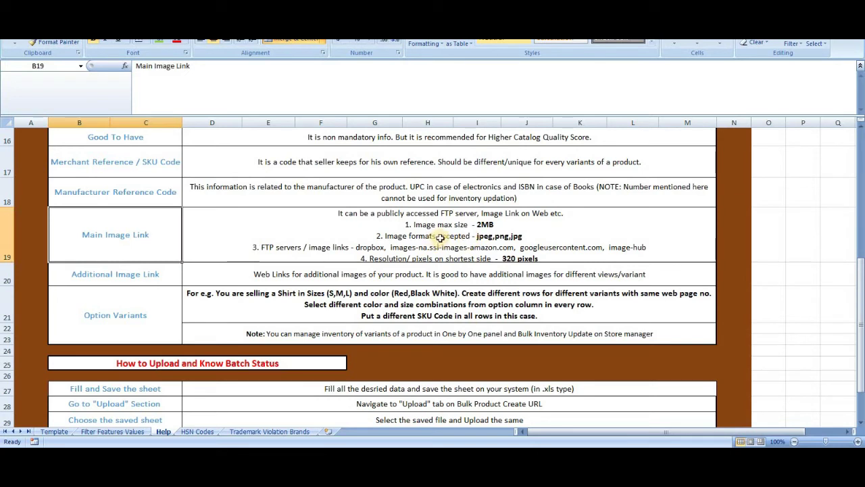
pyautogui.click(450, 227)
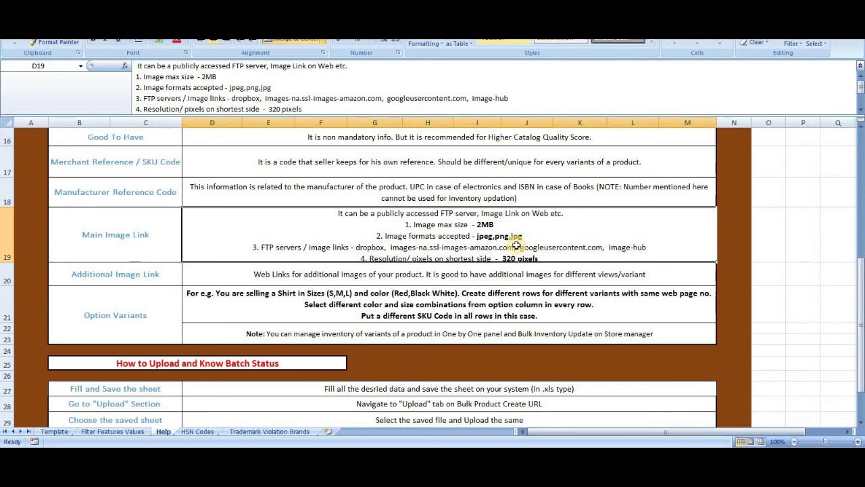
pyautogui.scroll(-1, 405, 264)
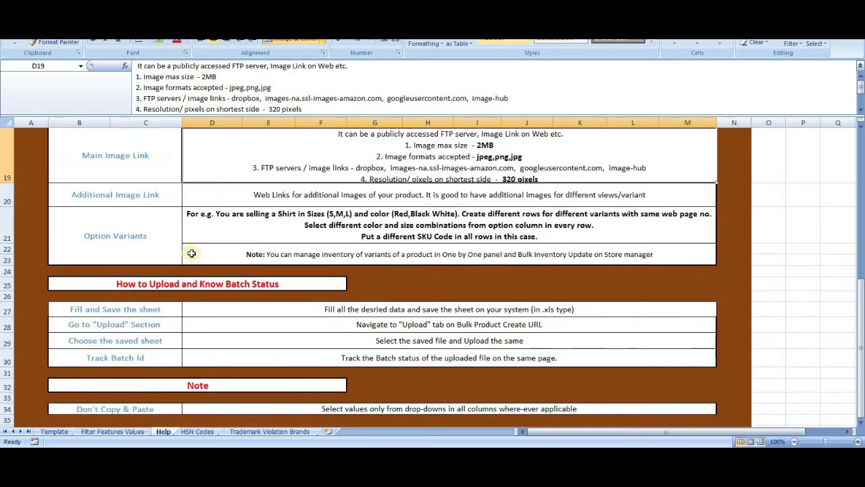
pyautogui.click(138, 236)
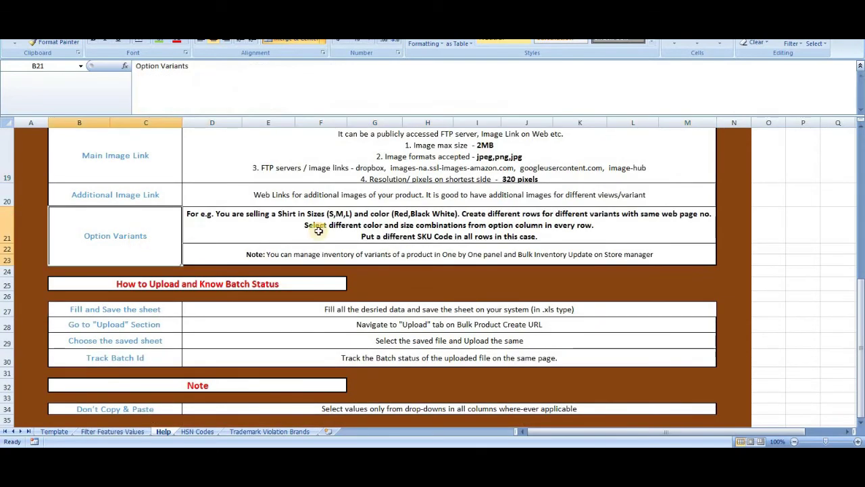
pyautogui.click(478, 224)
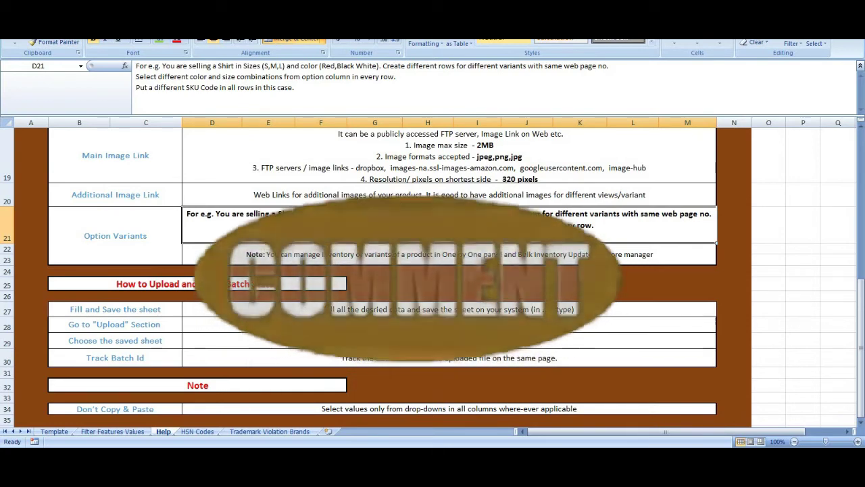
pyautogui.scroll(-1, 491, 228)
pyautogui.scroll(-3, 433, 271)
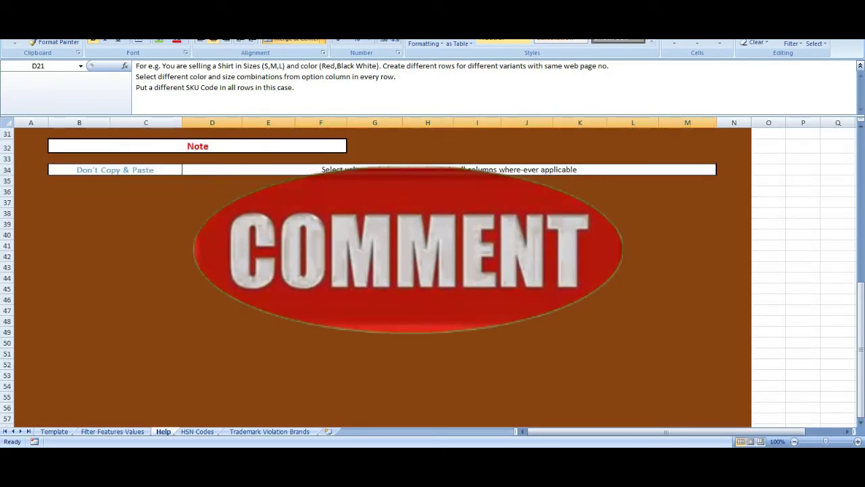
pyautogui.scroll(4, 217, 406)
# - View the HSN Codes sheet and check HSN code 5608 against its IGST rate
pyautogui.click(196, 432)
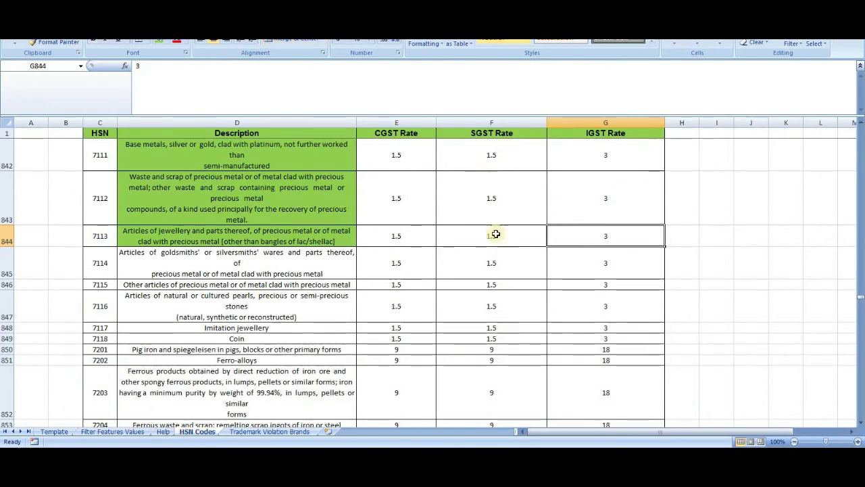
pyautogui.scroll(4, 479, 260)
pyautogui.scroll(20, 478, 261)
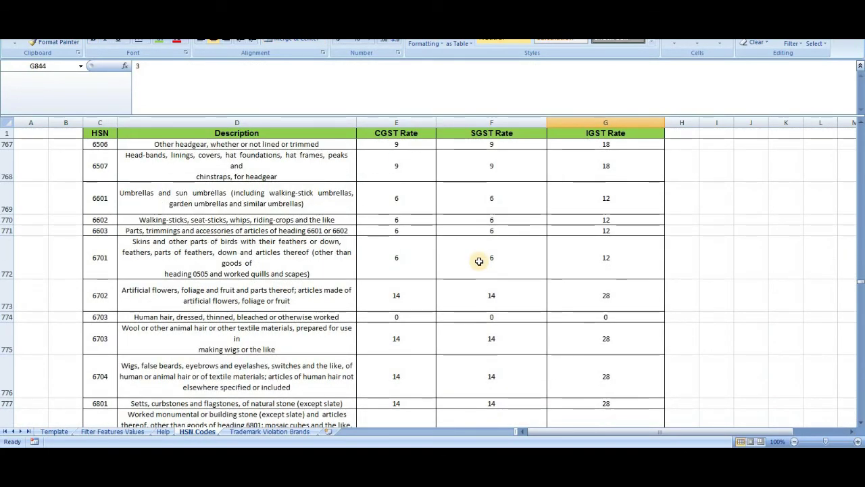
pyautogui.scroll(5, 478, 261)
pyautogui.scroll(7, 478, 261)
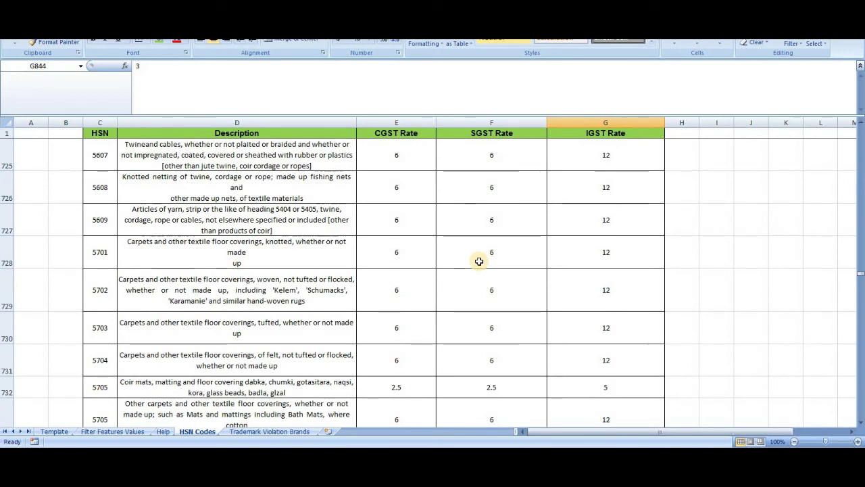
pyautogui.click(100, 189)
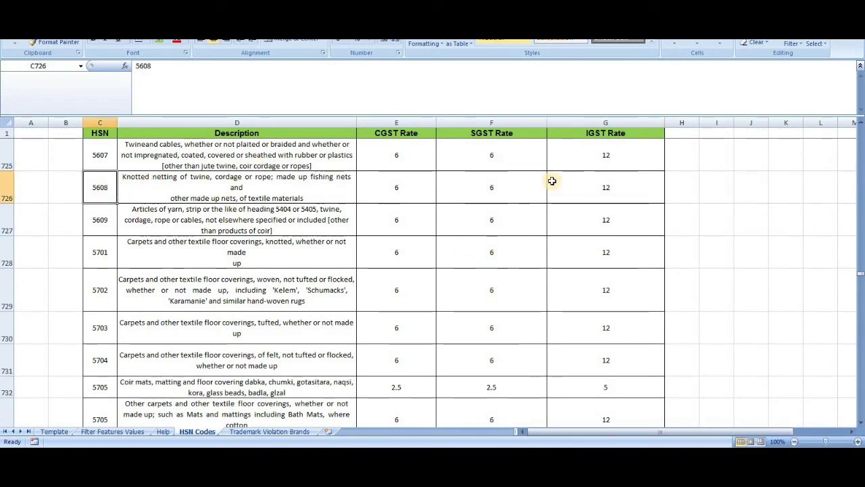
pyautogui.click(617, 187)
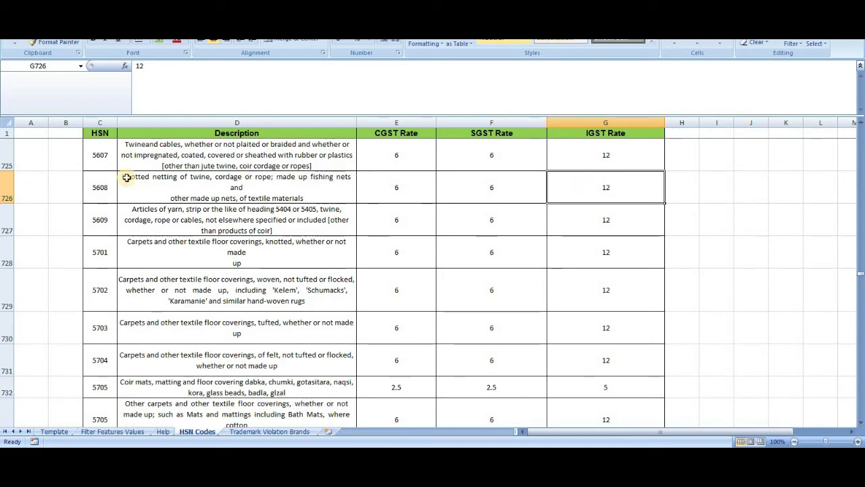
pyautogui.click(98, 185)
pyautogui.click(614, 187)
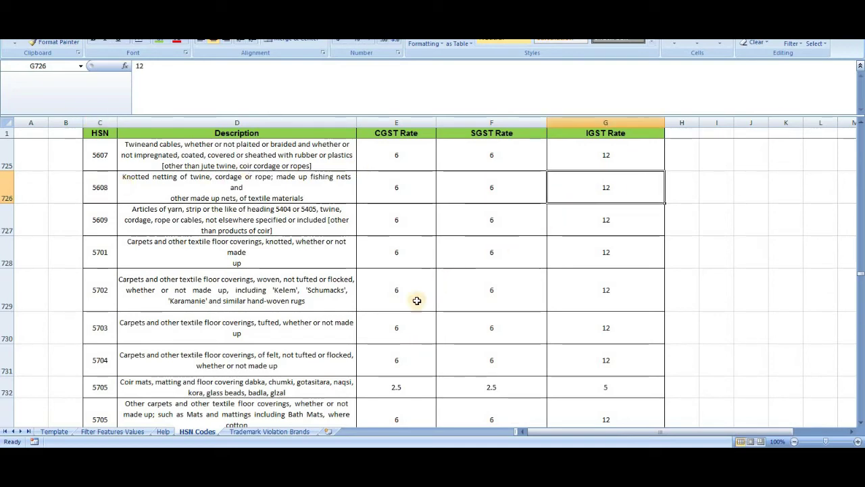
# - View the Trademark Violation Brands sheet and locate the Cosmetics_and_Jewelry heading in row 2
pyautogui.click(260, 433)
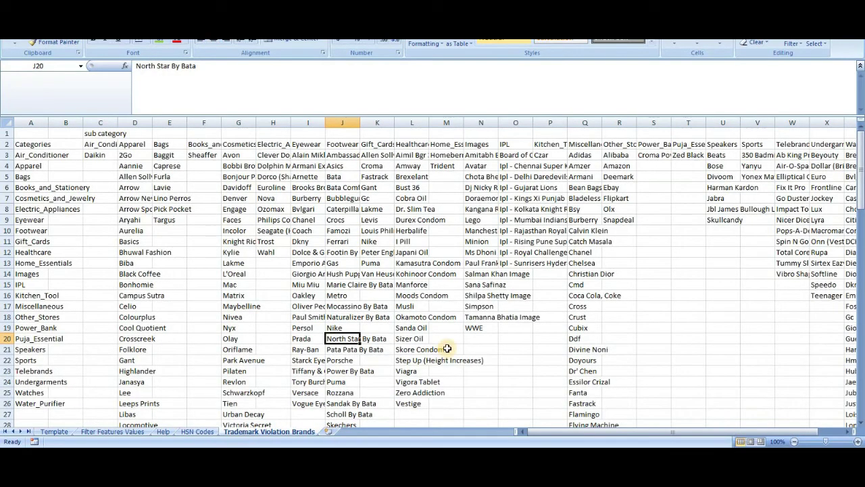
pyautogui.click(27, 156)
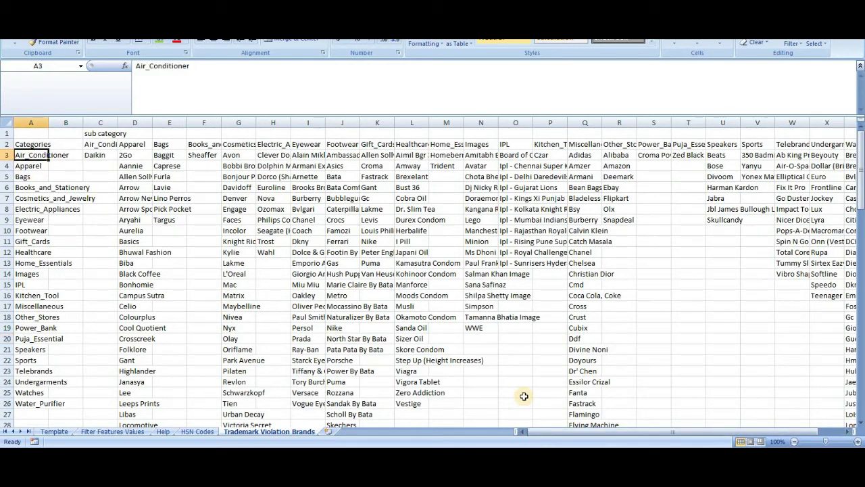
pyautogui.press('Up')
pyautogui.press('Right')
pyautogui.press('Right')
pyautogui.press('Up')
pyautogui.press('Down')
pyautogui.press('Right')
pyautogui.press('Right')
pyautogui.press('Right')
pyautogui.press('Right')
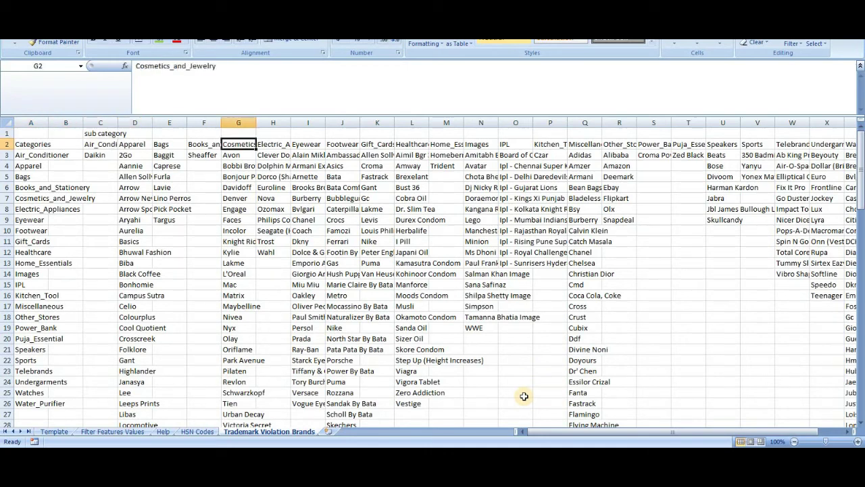
# - Go through the brands listed under Cosmetics_and_Jewelry down to the last entry in column G
pyautogui.press('Down')
pyautogui.press('Down')
pyautogui.press('Down')
pyautogui.press('Down')
pyautogui.press('Down')
pyautogui.press('Down')
pyautogui.press('Down')
pyautogui.press('Down')
pyautogui.press('Down')
pyautogui.press('Down')
pyautogui.press('Down')
pyautogui.press('Down')
pyautogui.press('Down')
pyautogui.press('Down')
pyautogui.press('Down')
pyautogui.press('Down')
pyautogui.press('Down')
pyautogui.press('Down')
pyautogui.press('Down')
pyautogui.press('Down')
pyautogui.press('Down')
pyautogui.press('Down')
pyautogui.press('Down')
pyautogui.press('Down')
pyautogui.press('Down')
pyautogui.press('Down')
pyautogui.press('Down')
pyautogui.press('Down')
pyautogui.press('Down')
pyautogui.press('Down')
pyautogui.press('Down')
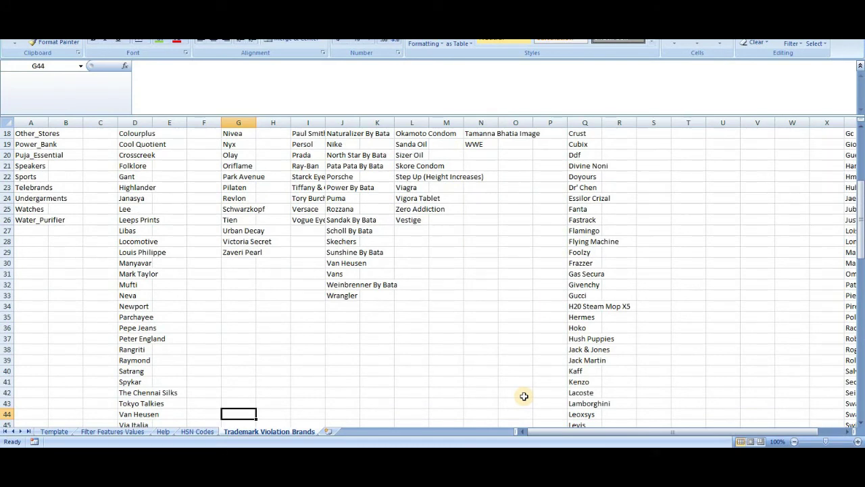
pyautogui.hotkey('ctrl', 'Up')
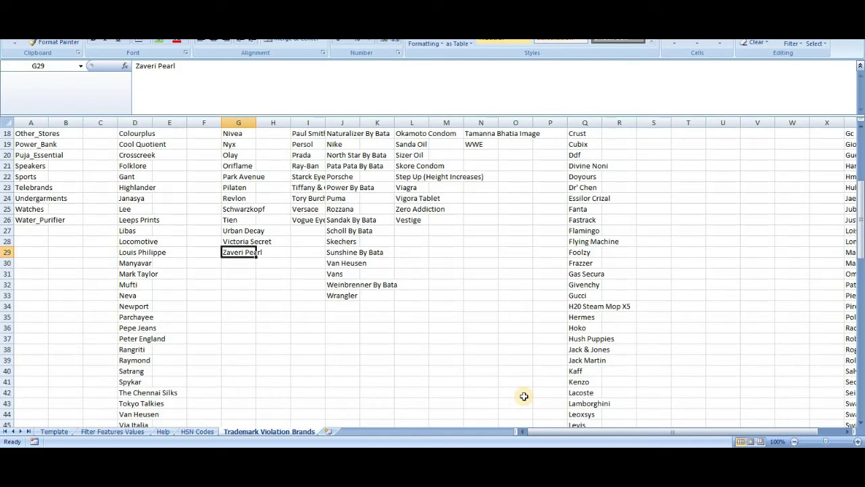
# - Inspect the last two entries of the Images column, N19 and N18
pyautogui.scroll(6, 504, 325)
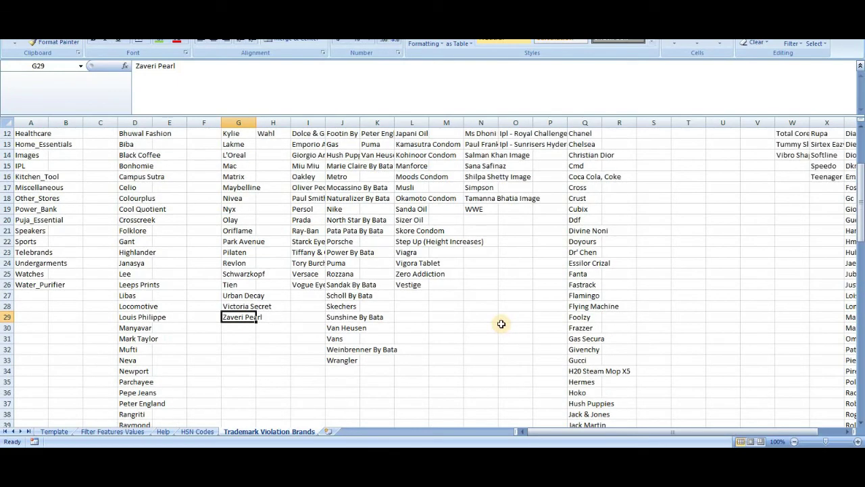
pyautogui.click(477, 328)
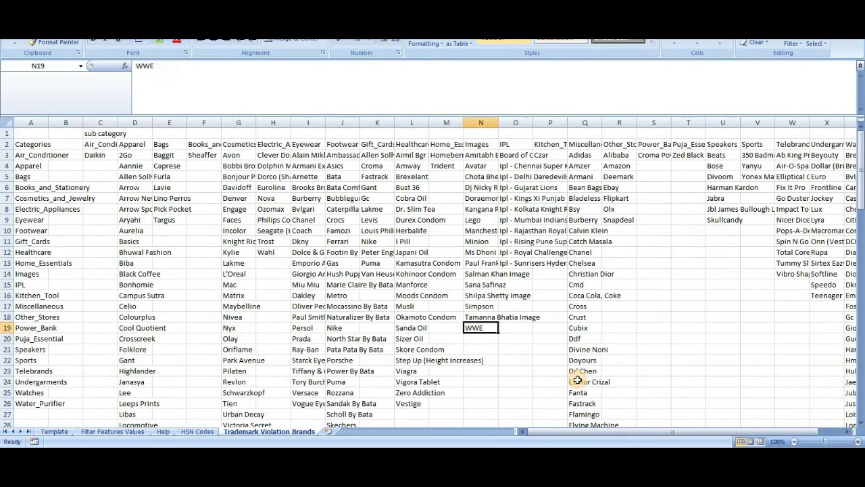
pyautogui.click(481, 316)
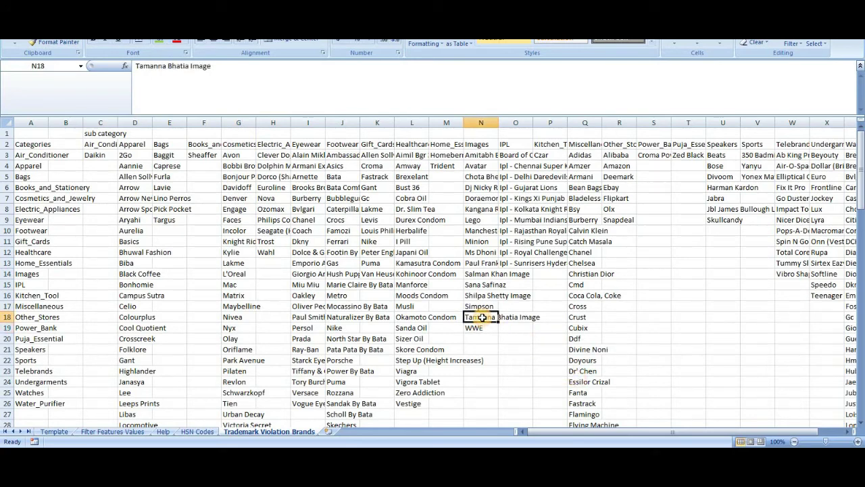
# - Recheck the last three brands under Cosmetics_and_Jewelry, and widen column G to about twice its width
pyautogui.scroll(-5, 240, 251)
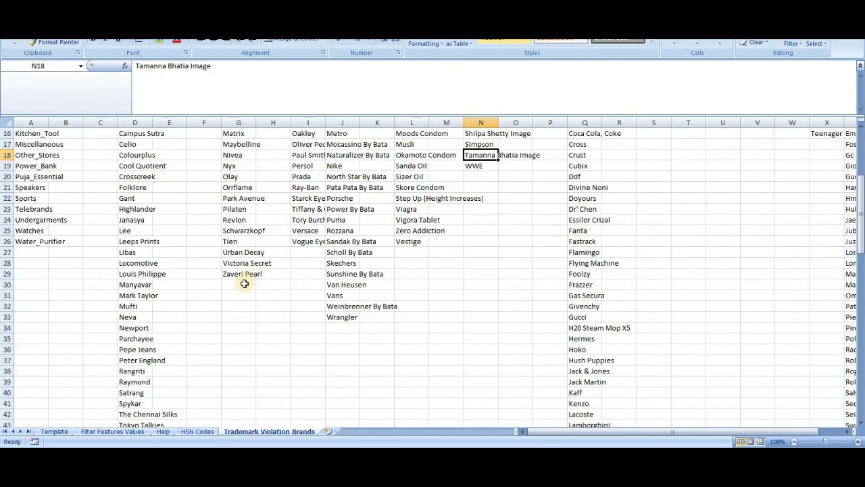
pyautogui.click(242, 277)
pyautogui.click(240, 263)
pyautogui.click(245, 252)
pyautogui.scroll(5, 249, 241)
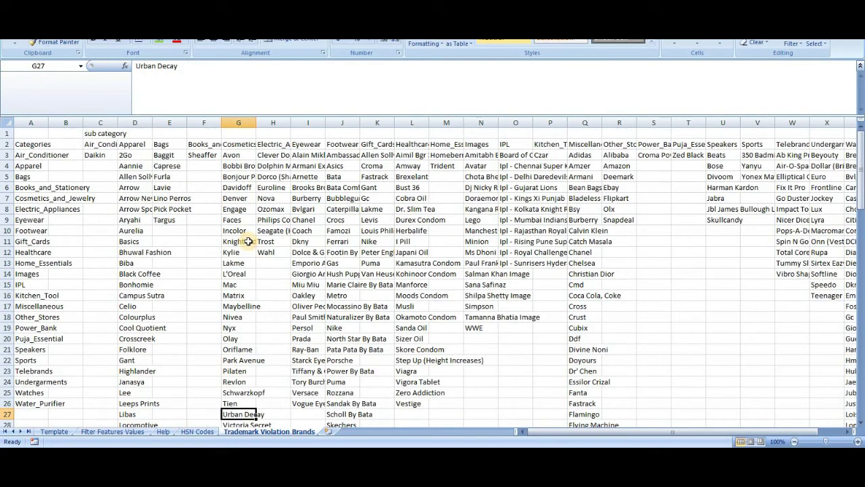
pyautogui.moveTo(255, 122); pyautogui.dragTo(290, 122)
pyautogui.click(260, 144)
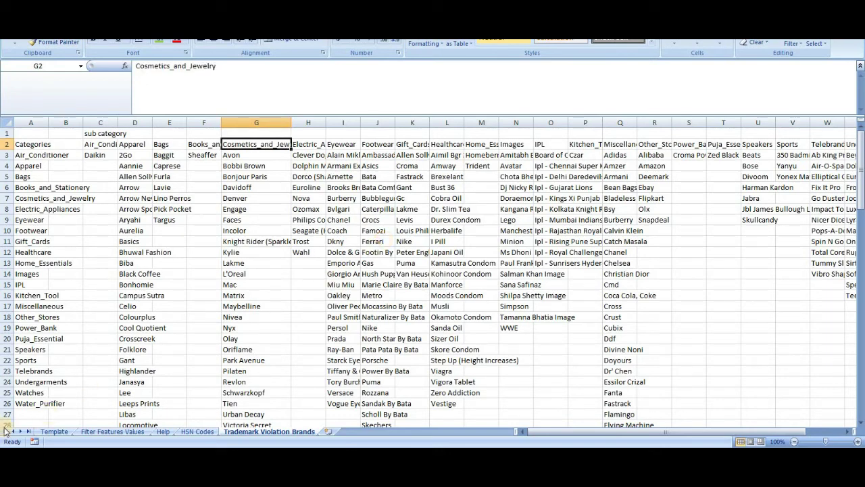
# - Return to the Template sheet's Part Number field and review the workbook's Save As name, folder and file type without saving
pyautogui.click(52, 431)
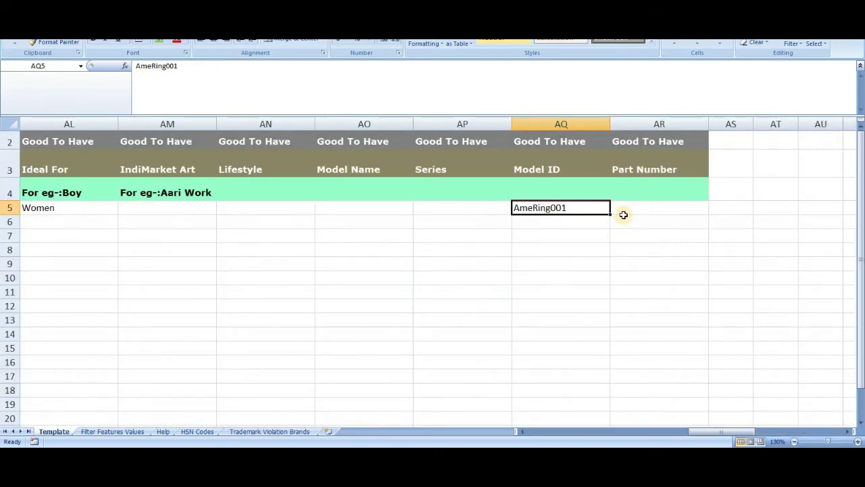
pyautogui.click(623, 213)
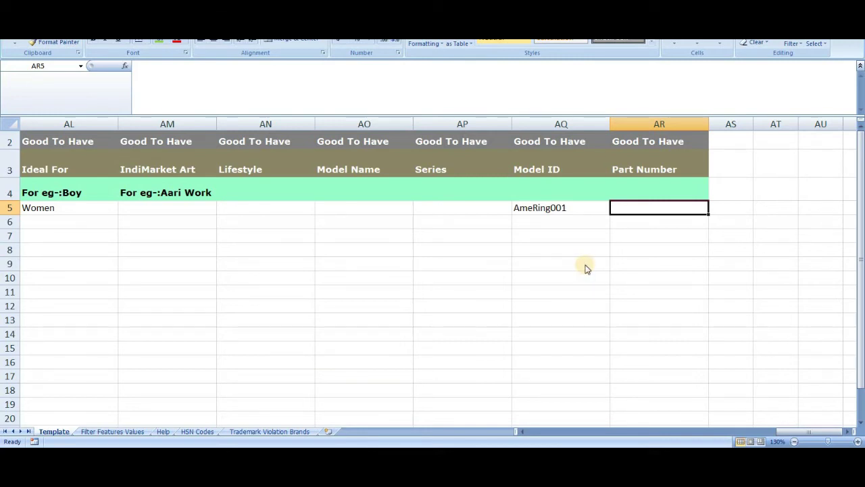
pyautogui.press('F12')
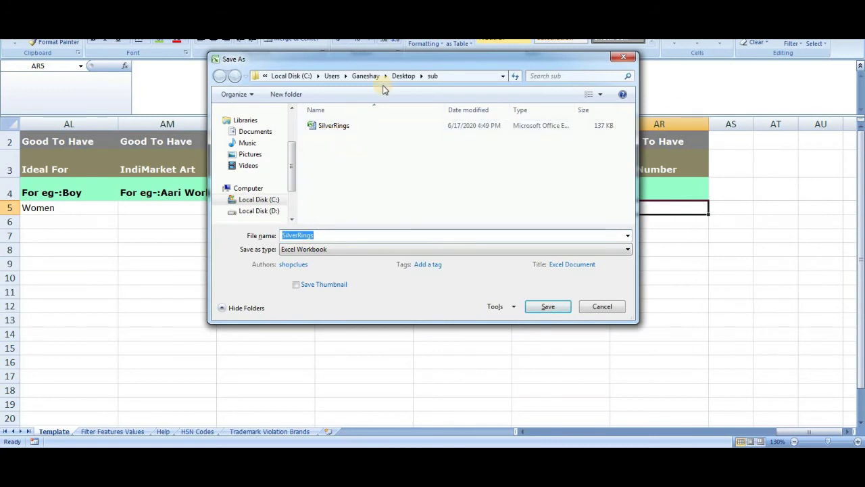
pyautogui.click(363, 162)
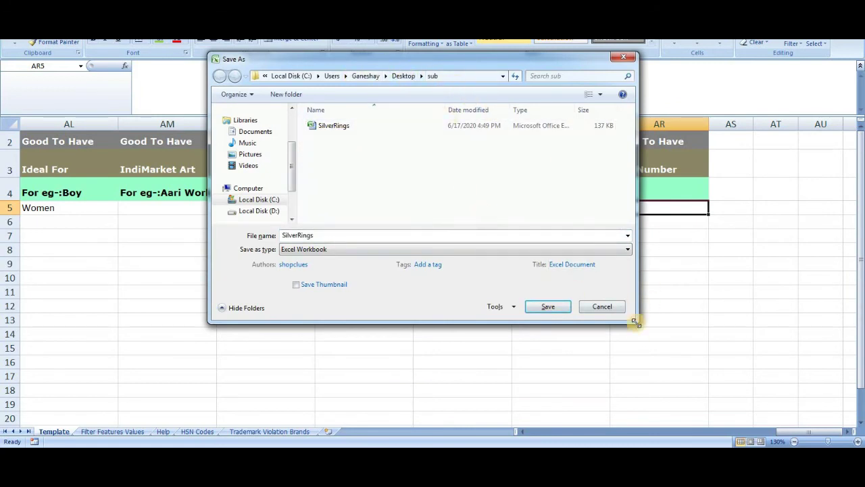
pyautogui.click(602, 307)
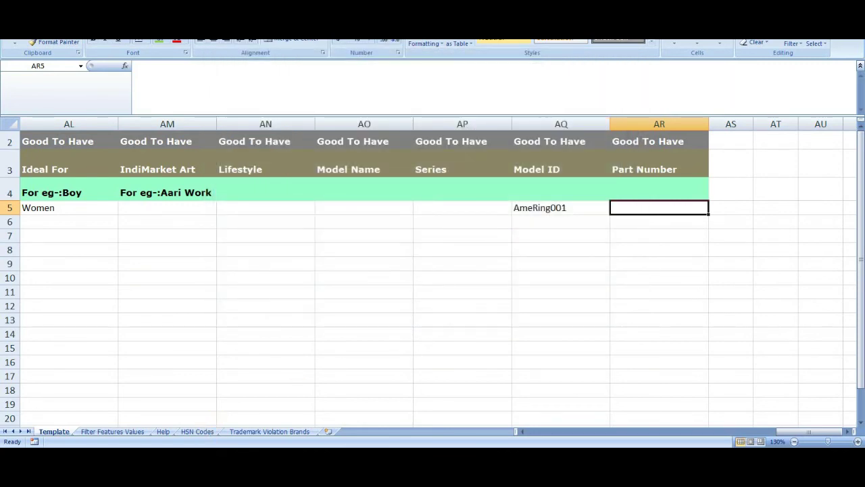
# - Switch to Store Manager in the browser, open the bulk Upload section and sign in to the seller account
pyautogui.hotkey('alt', 'Tab')
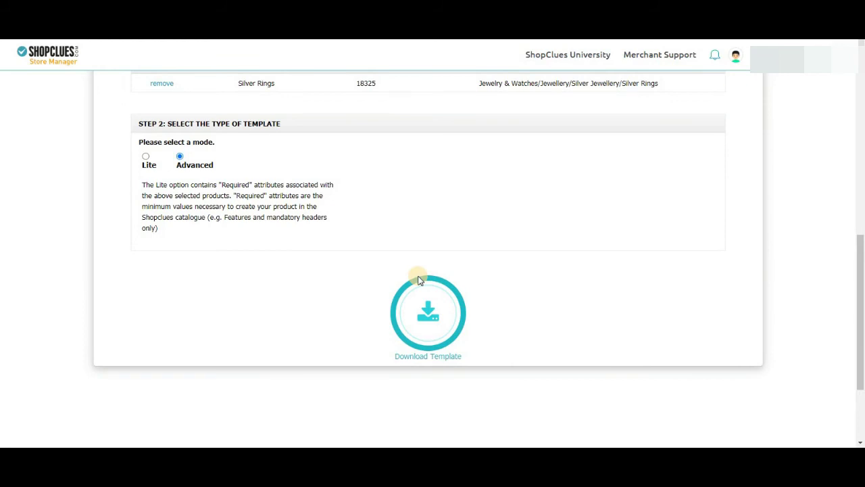
pyautogui.scroll(7, 419, 281)
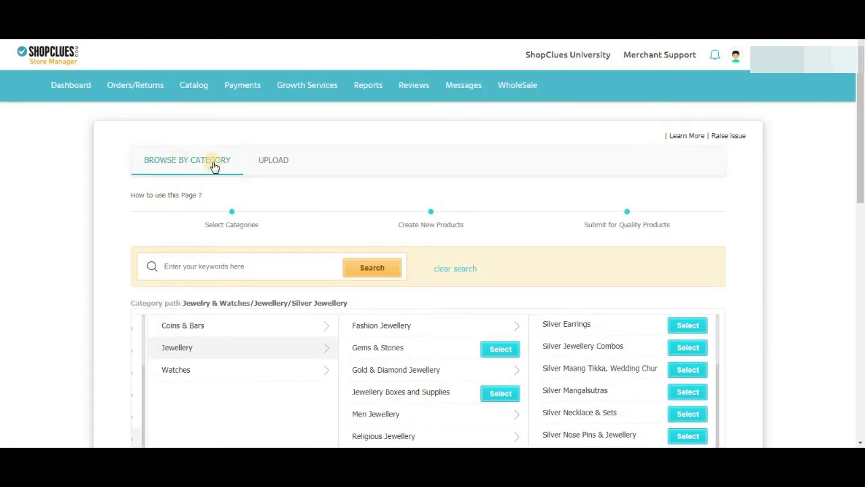
pyautogui.click(275, 163)
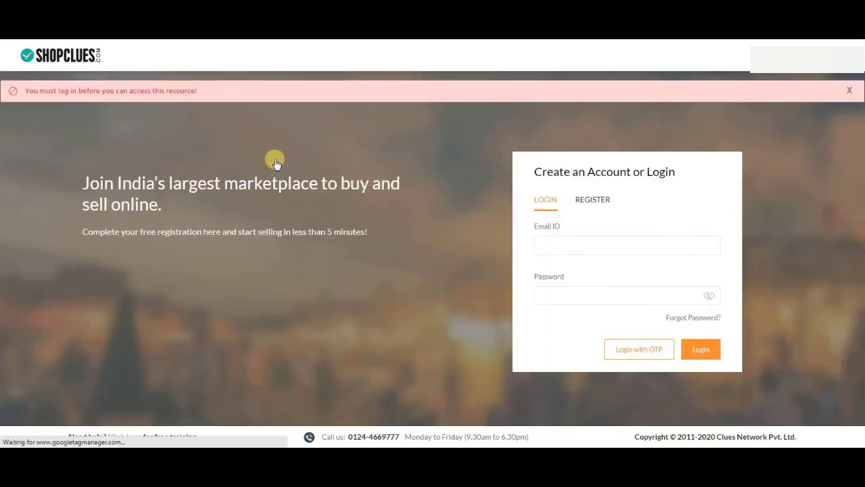
pyautogui.click(562, 248)
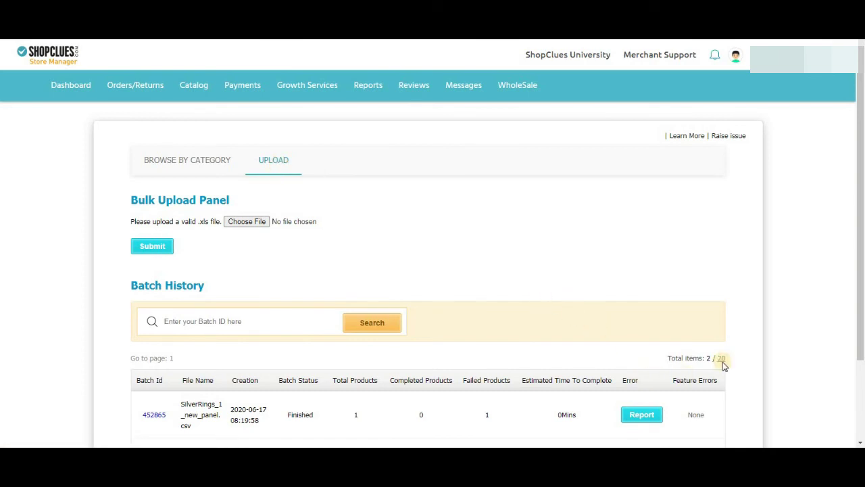
# - Select the SilverRings workbook from the sub folder on the Desktop and submit it through the Bulk Upload Panel
pyautogui.moveTo(857, 321); pyautogui.dragTo(858, 425)
pyautogui.moveTo(856, 314); pyautogui.dragTo(863, 229)
pyautogui.scroll(-3, 682, 302)
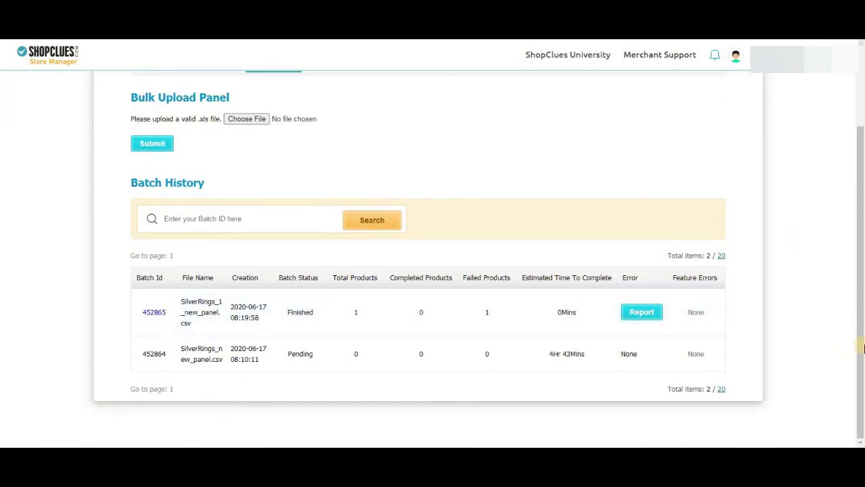
pyautogui.moveTo(858, 337); pyautogui.dragTo(857, 241)
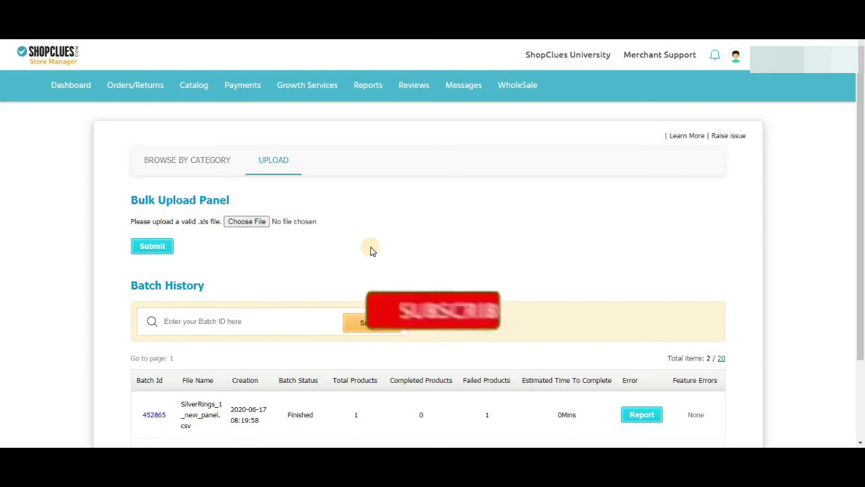
pyautogui.click(248, 222)
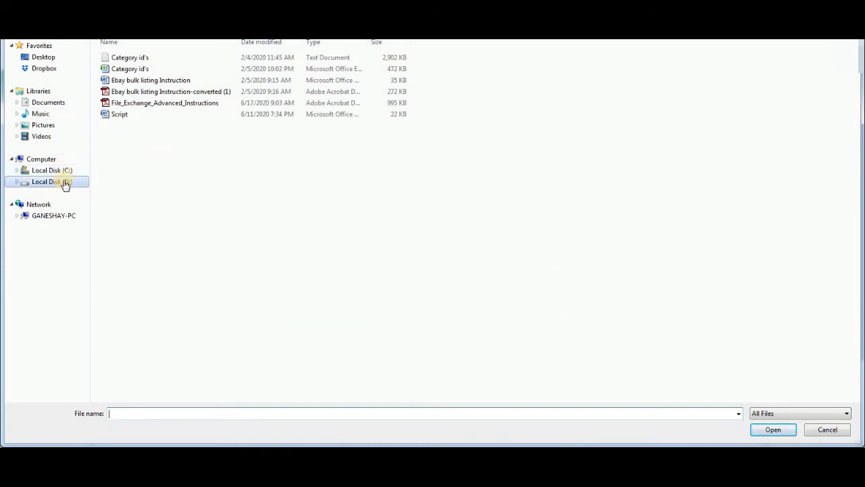
pyautogui.click(40, 58)
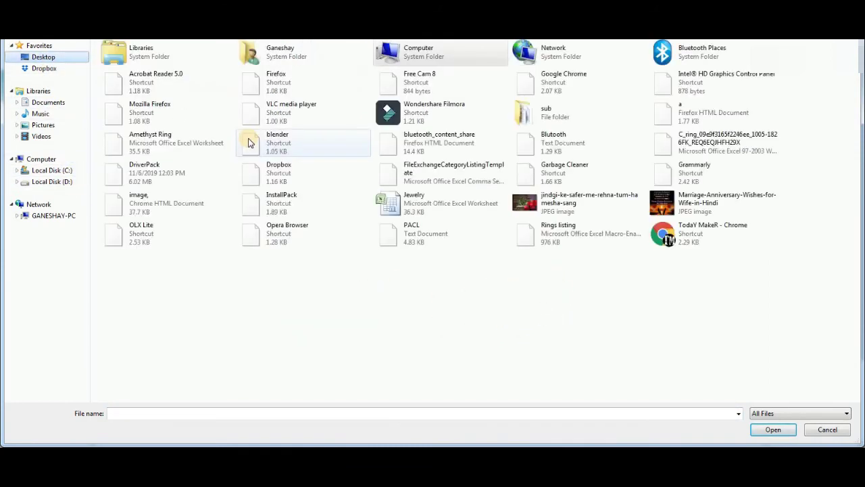
pyautogui.doubleClick(556, 112)
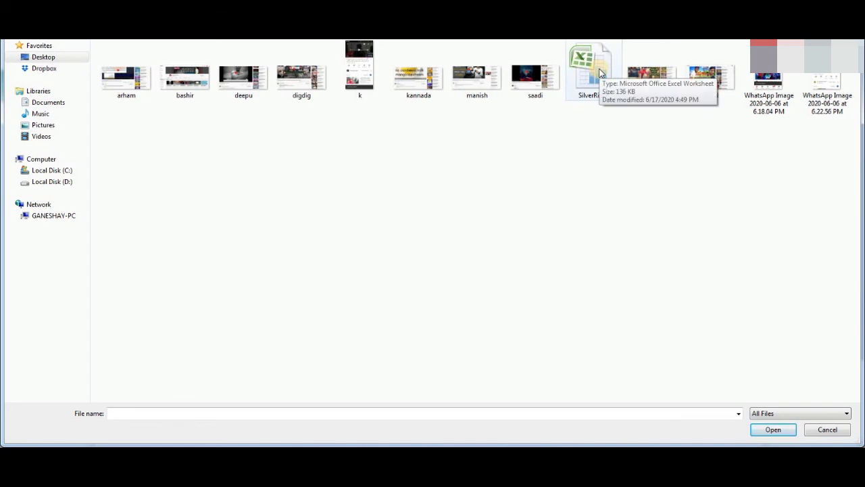
pyautogui.click(601, 72)
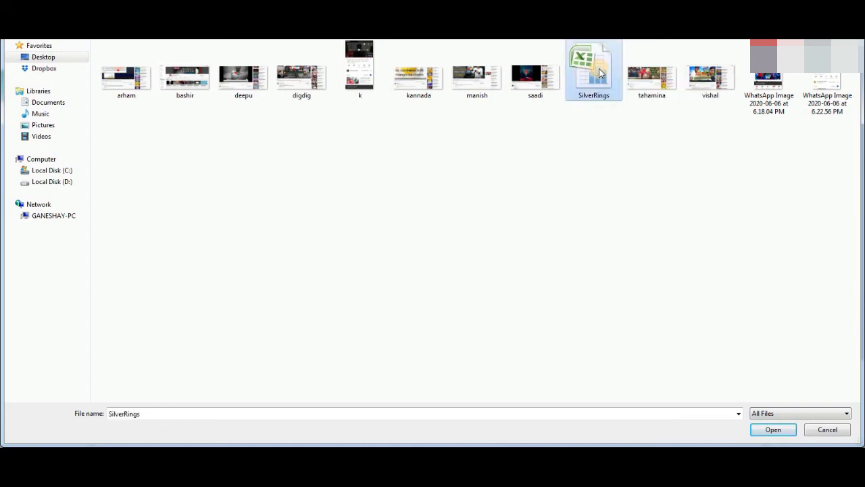
pyautogui.click(773, 429)
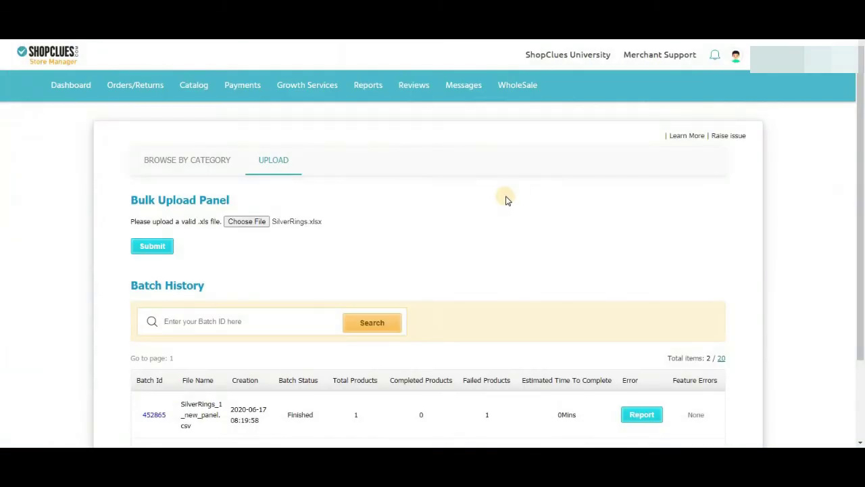
pyautogui.click(145, 248)
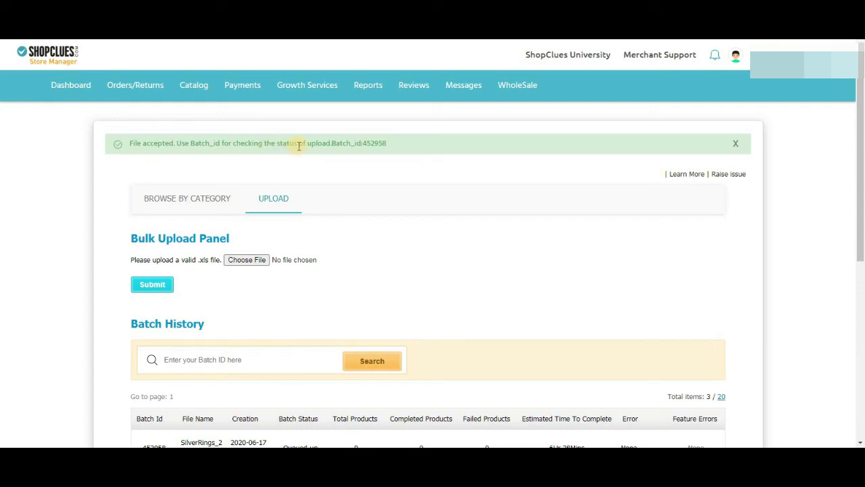
# - Examine the batch ID of the accepted upload and its file name and creation date in Batch History
pyautogui.moveTo(331, 144); pyautogui.dragTo(390, 145)
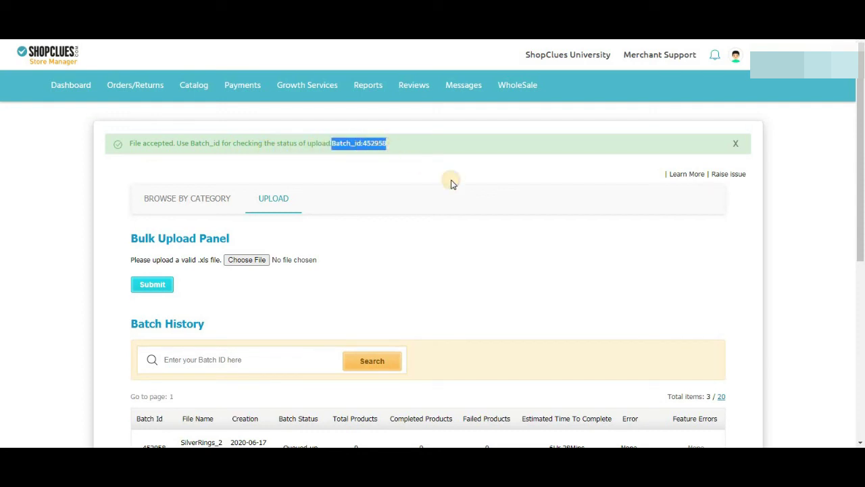
pyautogui.scroll(-4, 452, 183)
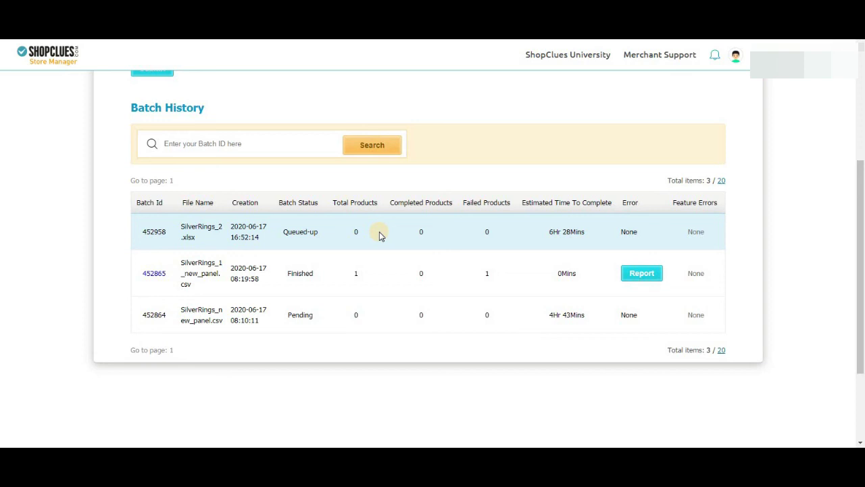
pyautogui.moveTo(132, 230); pyautogui.dragTo(198, 241)
pyautogui.doubleClick(213, 227)
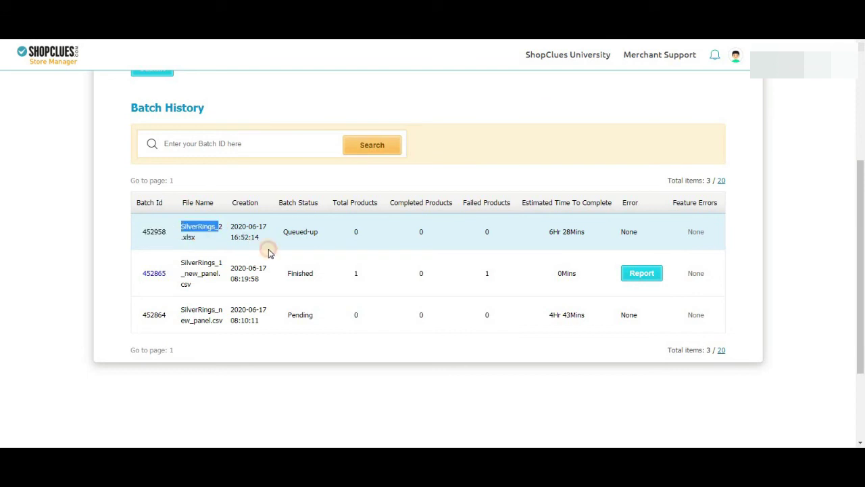
pyautogui.moveTo(231, 227); pyautogui.dragTo(250, 225)
pyautogui.click(303, 244)
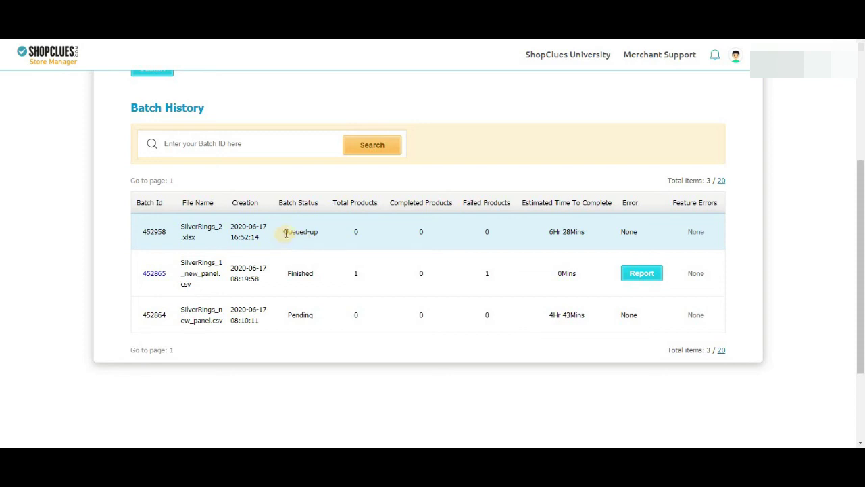
# - Compare the Batch Status of the three uploads and read the newest batch's estimated time to complete
pyautogui.moveTo(317, 234); pyautogui.dragTo(282, 234)
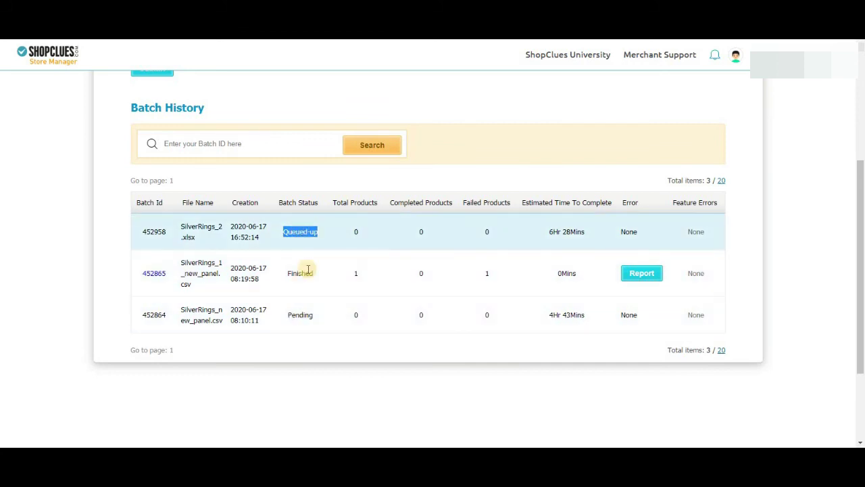
pyautogui.moveTo(289, 274); pyautogui.dragTo(328, 276)
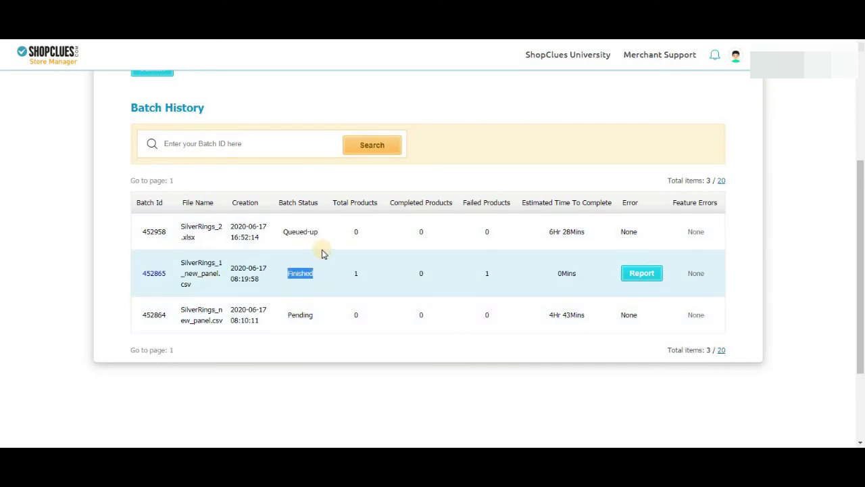
pyautogui.click(308, 315)
pyautogui.doubleClick(308, 315)
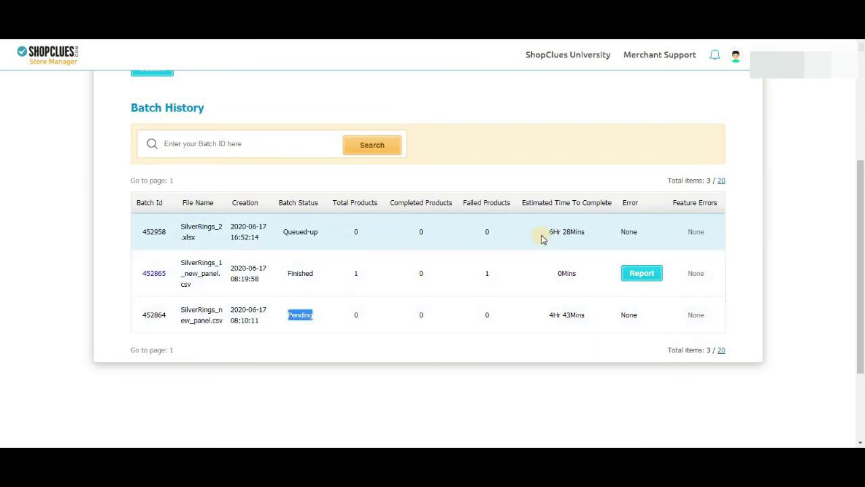
pyautogui.moveTo(549, 231); pyautogui.dragTo(587, 232)
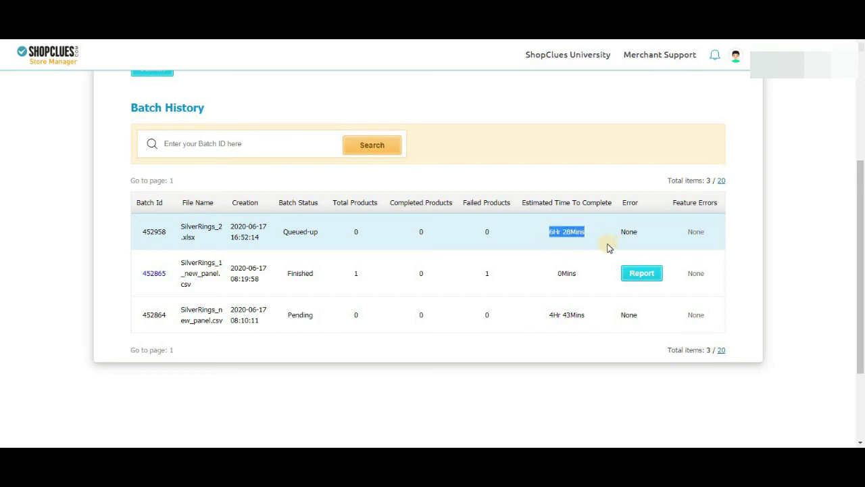
pyautogui.click(566, 231)
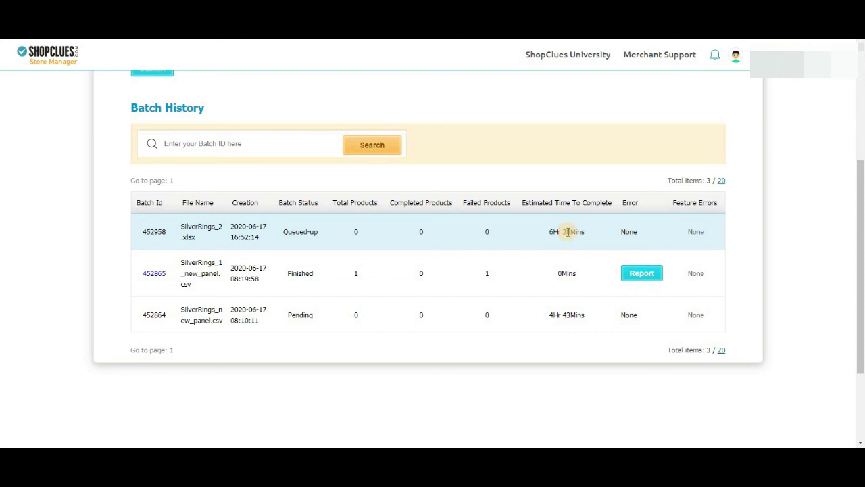
# - Examine the product counts, batch status and error entry of the SilverRings_new_panel.csv batch
pyautogui.click(367, 316)
pyautogui.doubleClick(423, 316)
pyautogui.doubleClick(488, 317)
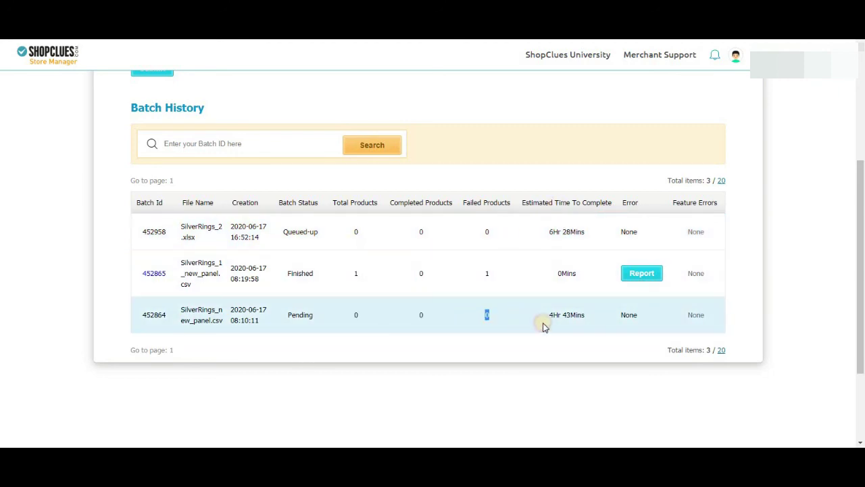
pyautogui.click(182, 312)
pyautogui.moveTo(146, 314); pyautogui.dragTo(709, 312)
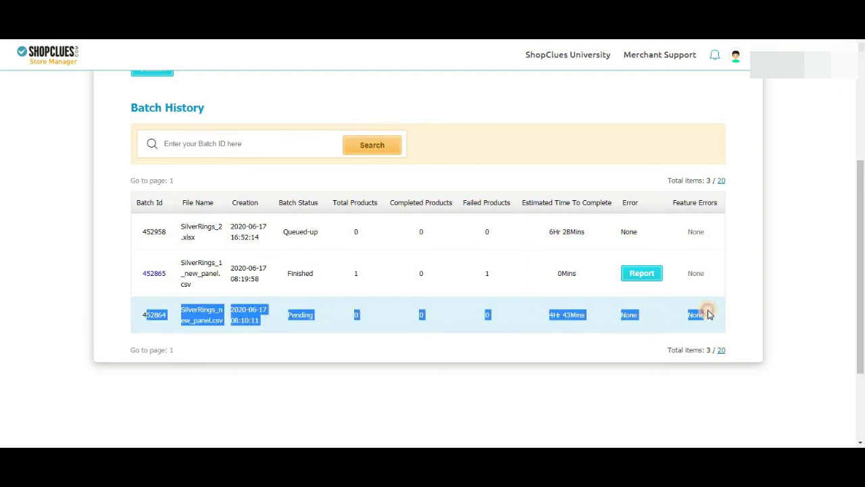
pyautogui.moveTo(321, 324); pyautogui.dragTo(284, 314)
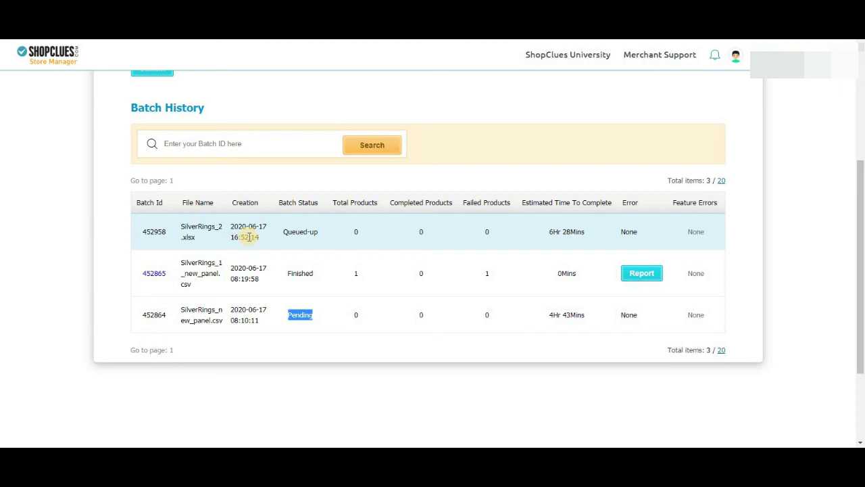
pyautogui.click(599, 325)
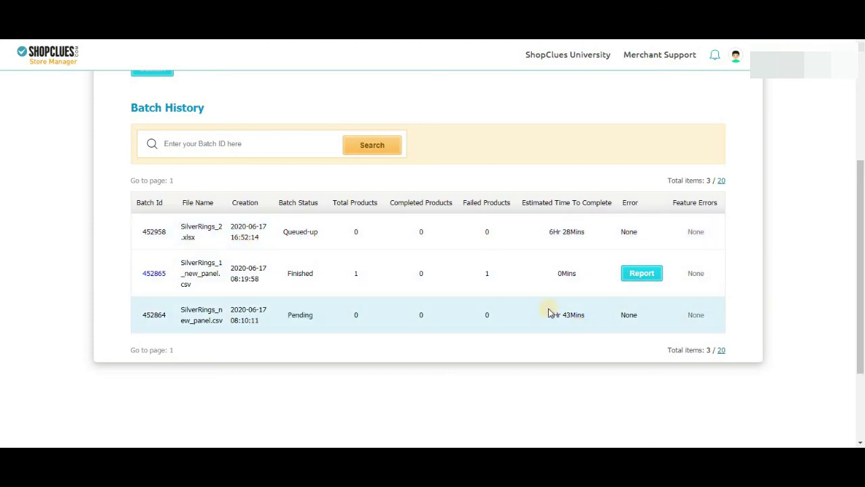
pyautogui.moveTo(629, 315); pyautogui.dragTo(653, 319)
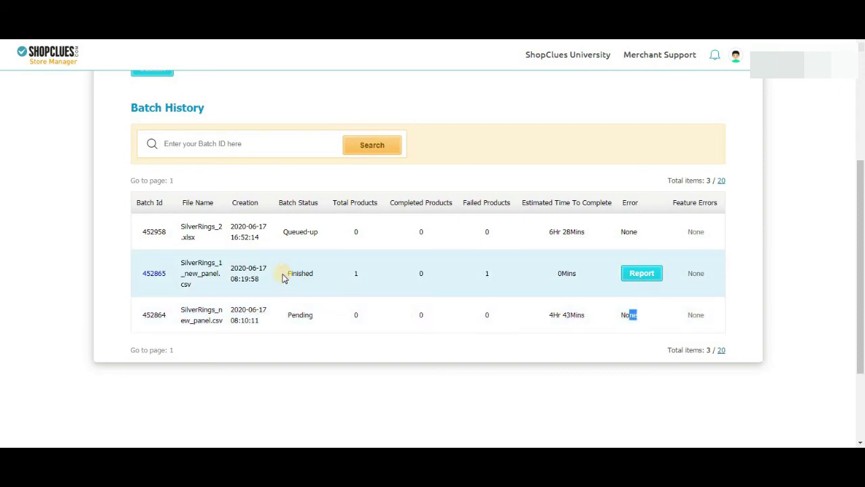
# - Inspect the SilverRings_1_new_panel.csv batch's status, error report option and total, completed and failed product counts
pyautogui.doubleClick(321, 283)
pyautogui.click(633, 279)
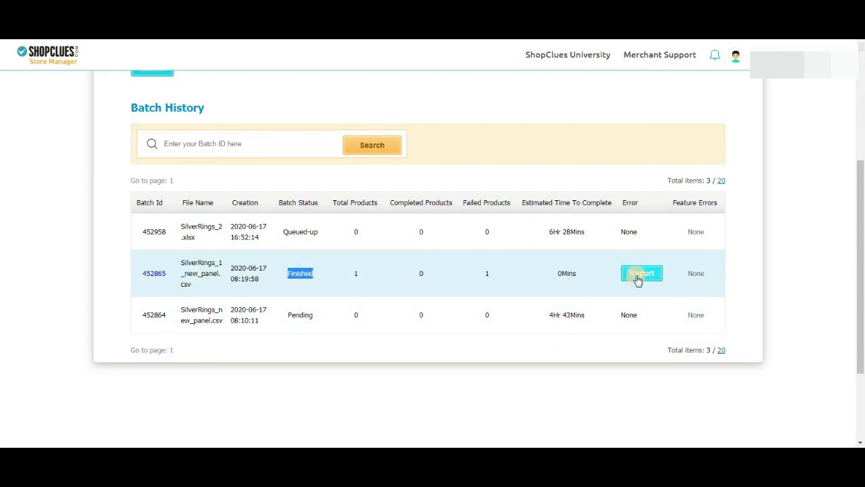
pyautogui.moveTo(333, 203); pyautogui.dragTo(375, 203)
pyautogui.moveTo(352, 273); pyautogui.dragTo(369, 277)
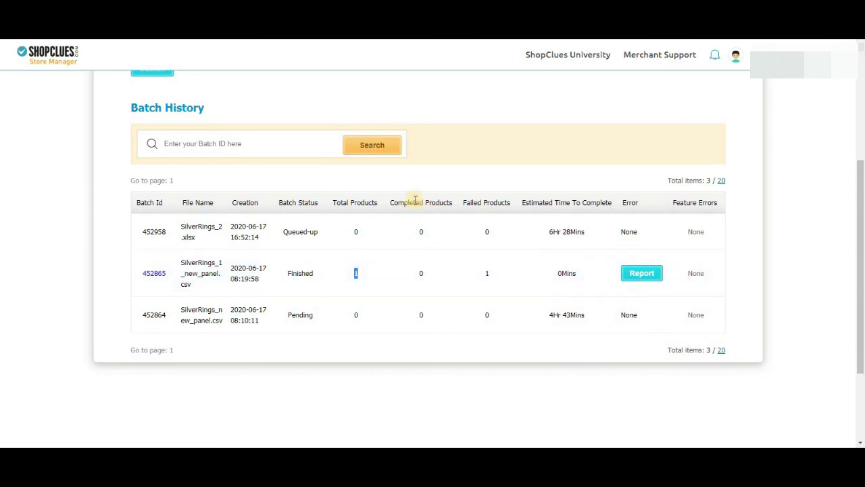
pyautogui.moveTo(388, 202); pyautogui.dragTo(455, 202)
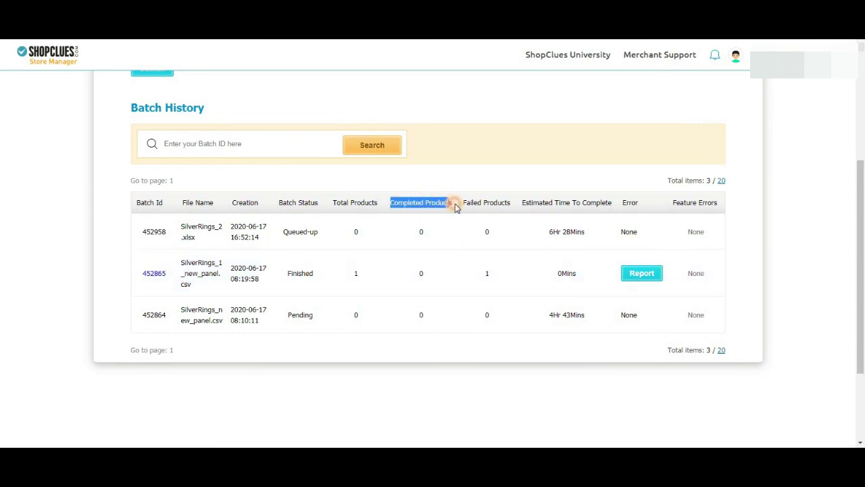
pyautogui.doubleClick(430, 274)
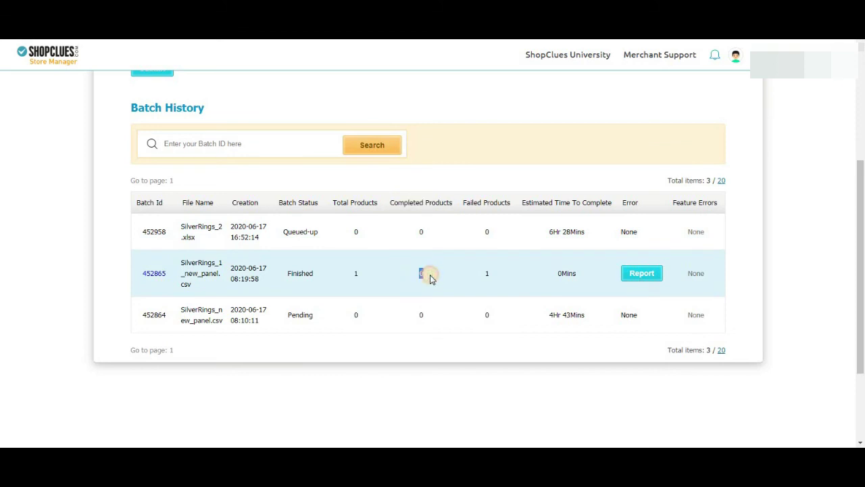
pyautogui.moveTo(463, 202); pyautogui.dragTo(508, 202)
pyautogui.doubleClick(488, 273)
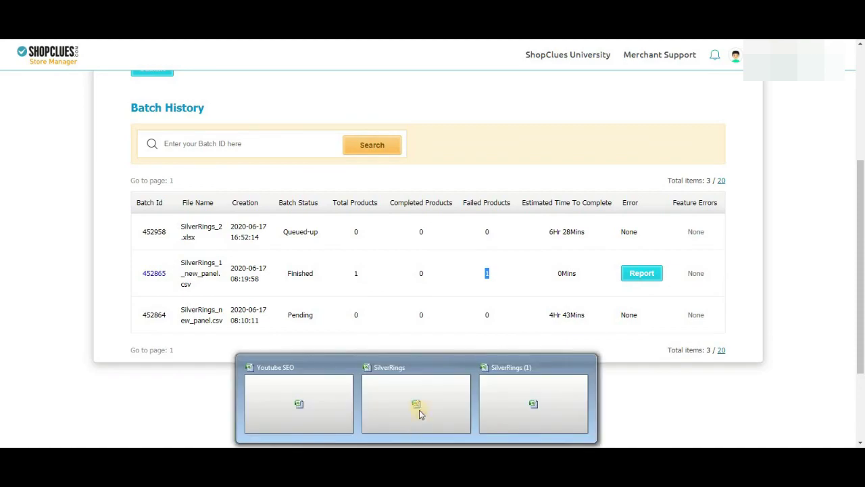
# - Switch to the SilverRings workbook and check the Model ID entry in AQ5 of the Template sheet
pyautogui.click(414, 374)
pyautogui.click(559, 208)
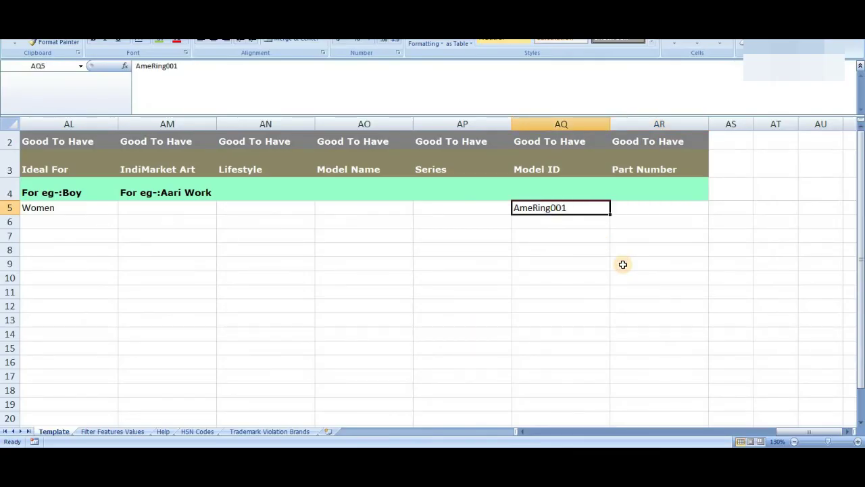
pyautogui.hotkey('ctrl', 'Left')
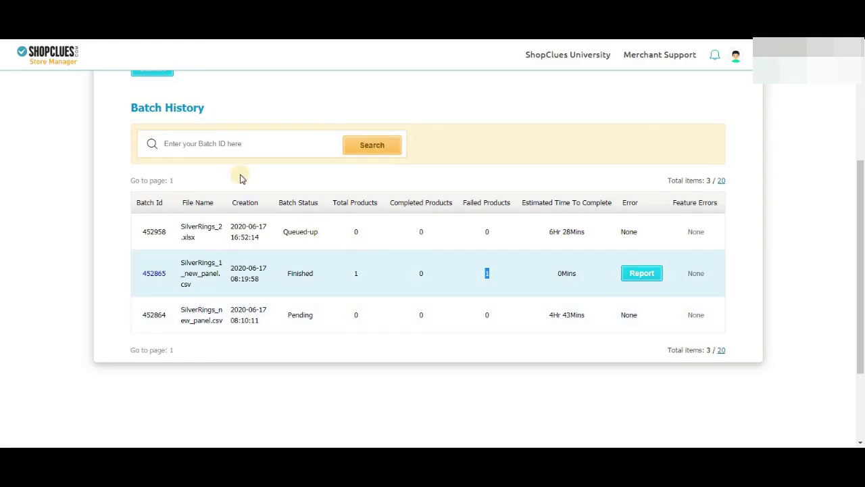
# - Return to Store Manager, open the Catalog Dashboard and look over its status filter and list of active products
pyautogui.scroll(3, 255, 133)
pyautogui.moveTo(195, 90)
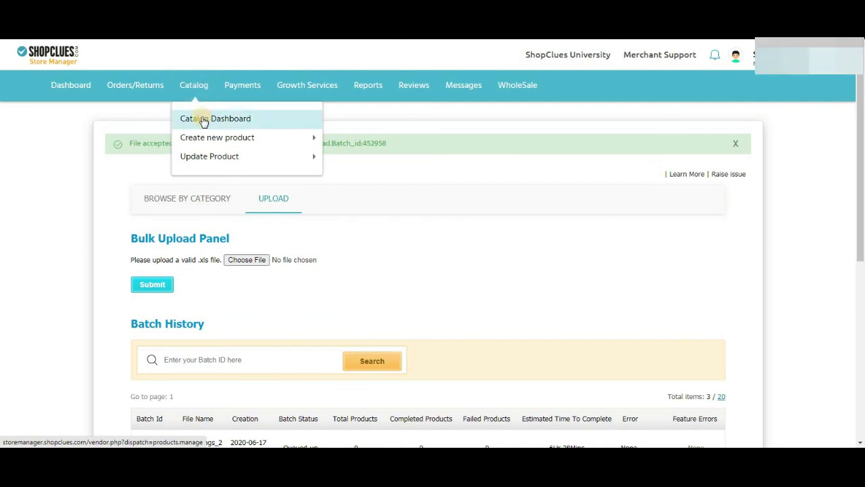
pyautogui.click(203, 121)
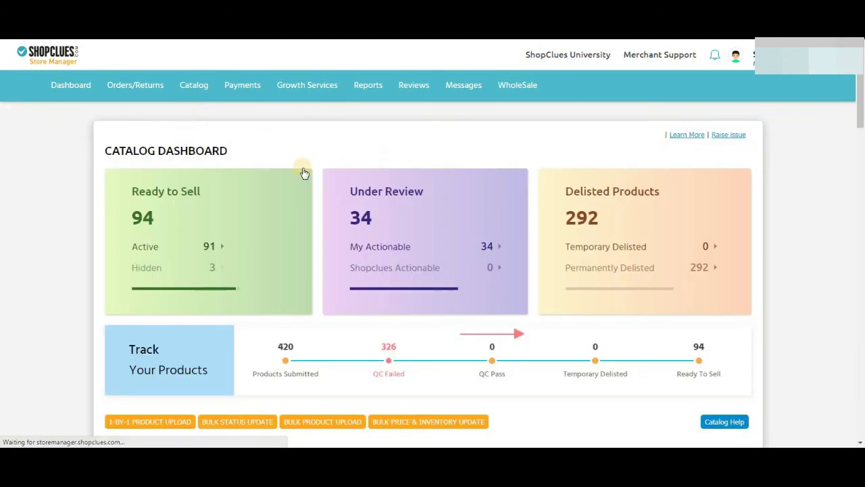
pyautogui.scroll(-4, 482, 227)
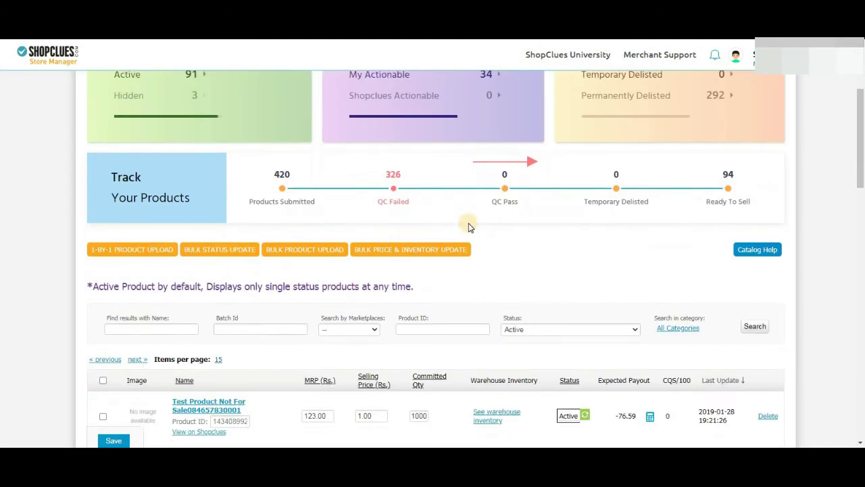
pyautogui.scroll(-1, 456, 225)
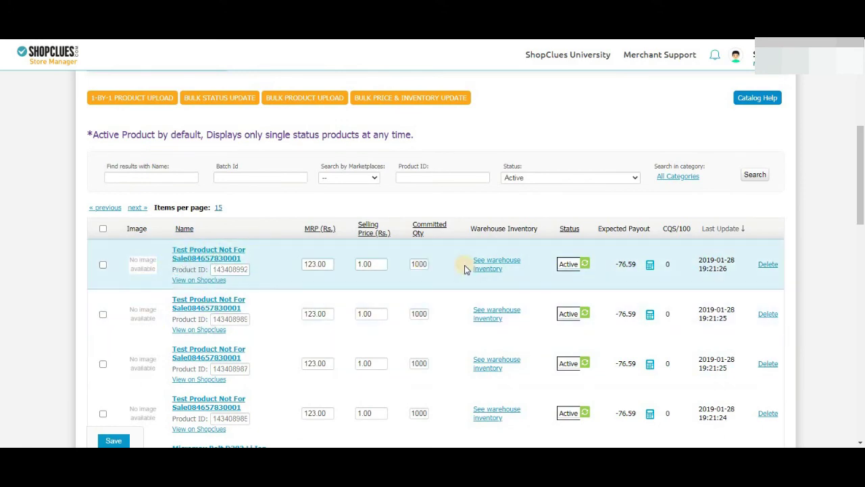
pyautogui.scroll(-2, 498, 290)
pyautogui.scroll(2, 692, 300)
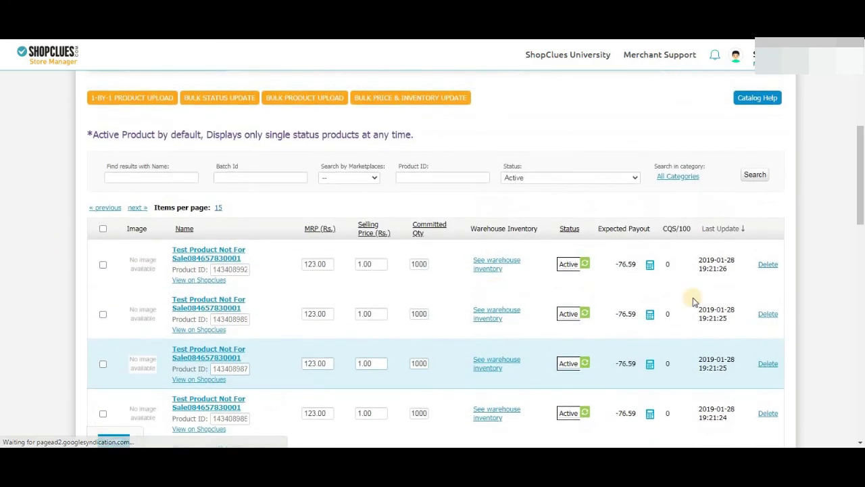